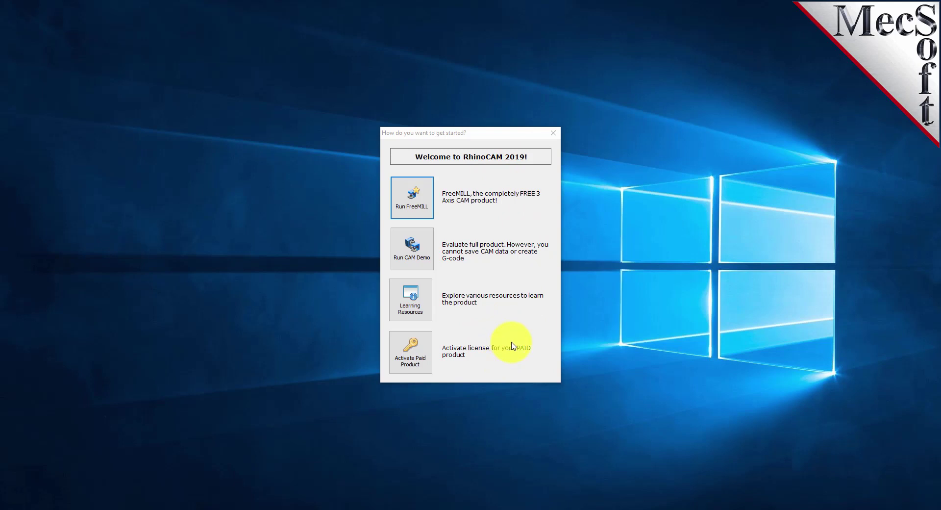
# Launch FreeMILL from the RhinoCAM 2019 getting-started dialog.
pyautogui.click(416, 206)
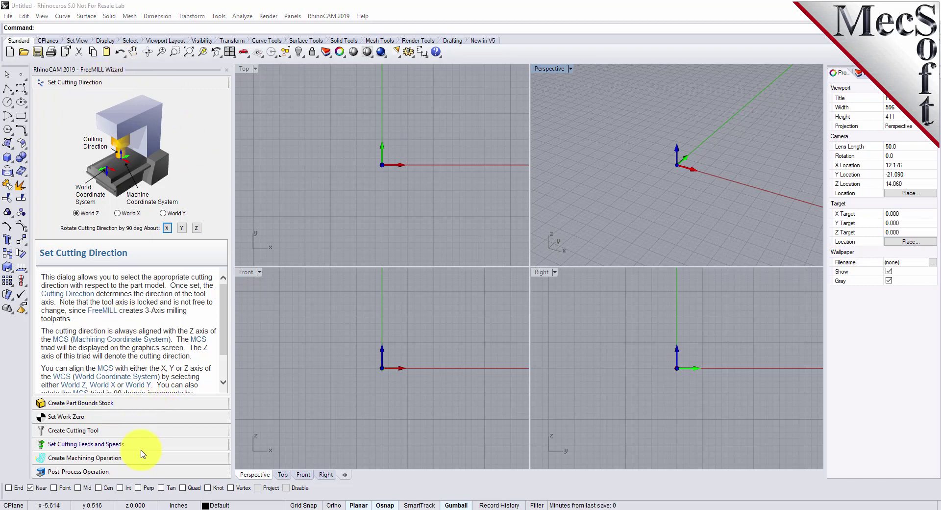
# Open the part file CAMJam #100346 and orbit the Perspective view around it.
pyautogui.click(9, 16)
pyautogui.click(19, 37)
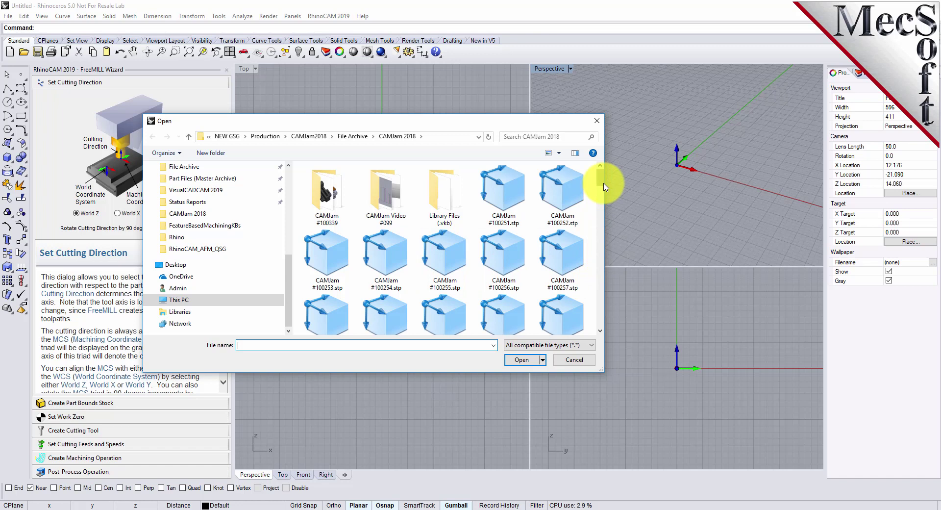
pyautogui.moveTo(602, 189); pyautogui.dragTo(600, 275)
pyautogui.doubleClick(481, 277)
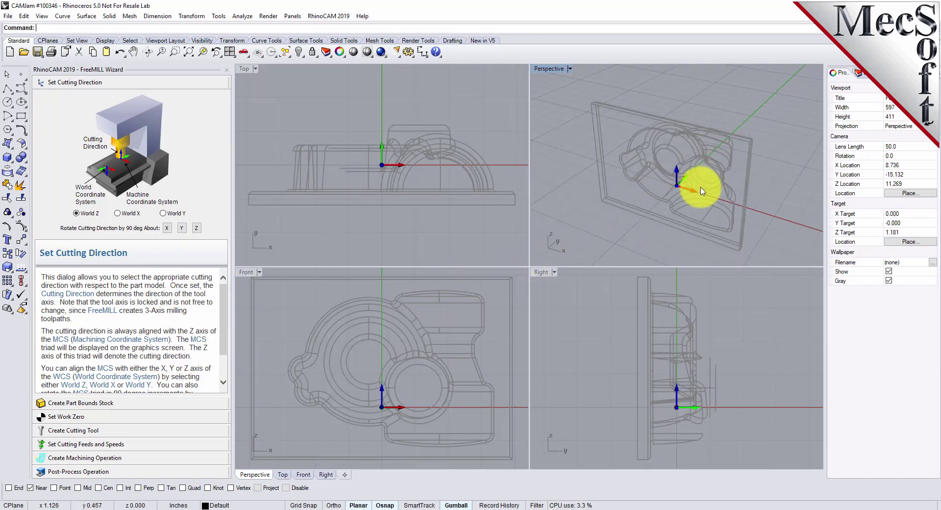
pyautogui.moveTo(735, 174)
pyautogui.mouseDown(button='right')
pyautogui.moveTo(598, 174)
pyautogui.moveTo(655, 160)
pyautogui.moveTo(613, 168)
pyautogui.moveTo(734, 168)
pyautogui.mouseUp(button='right')
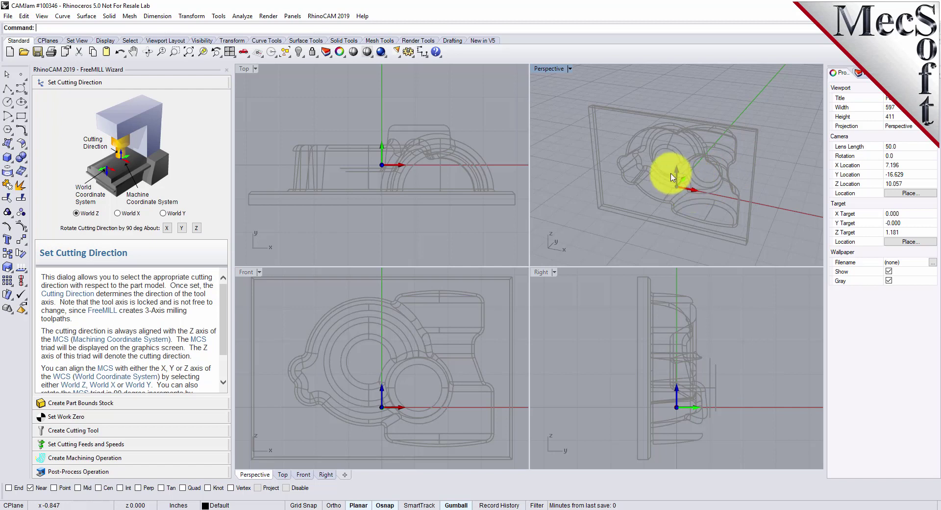
# Rotate the part 90° with the gumball so it lies flat.
pyautogui.click(689, 158)
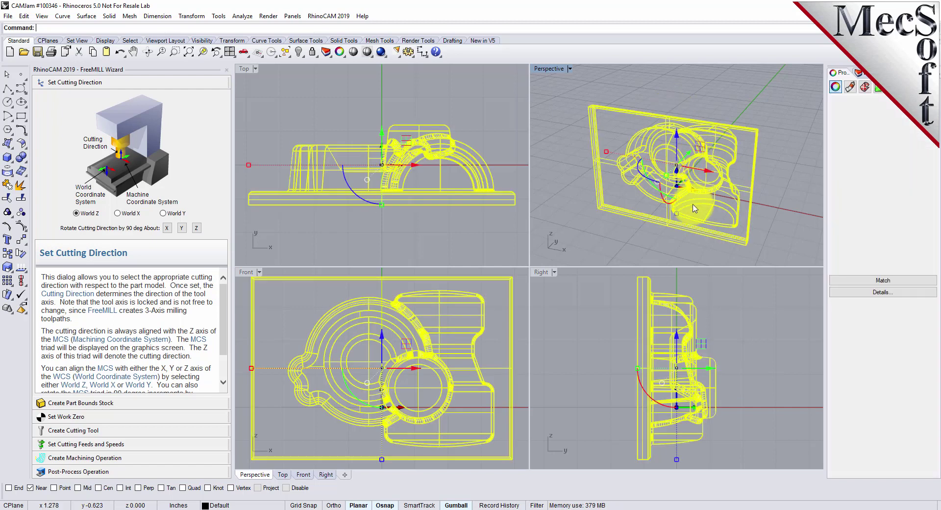
pyautogui.click(667, 205)
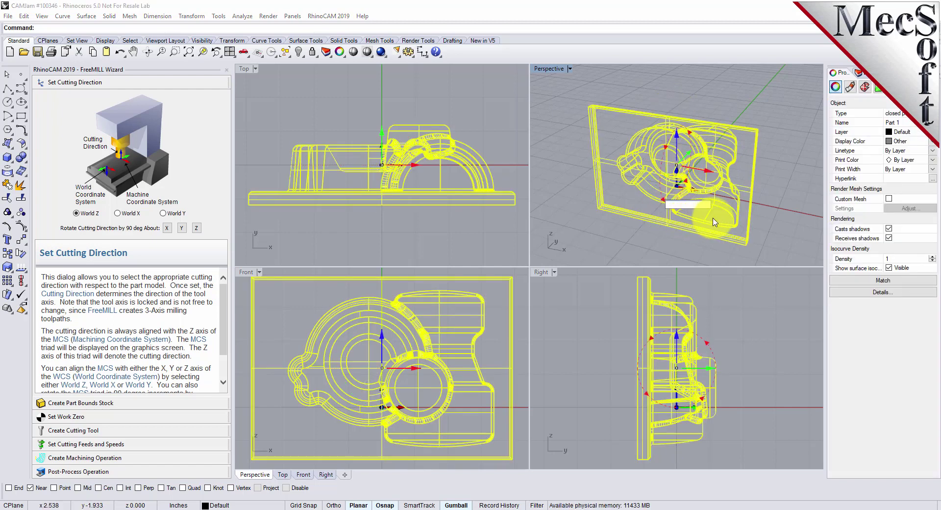
pyautogui.write('90')
pyautogui.press('Return')
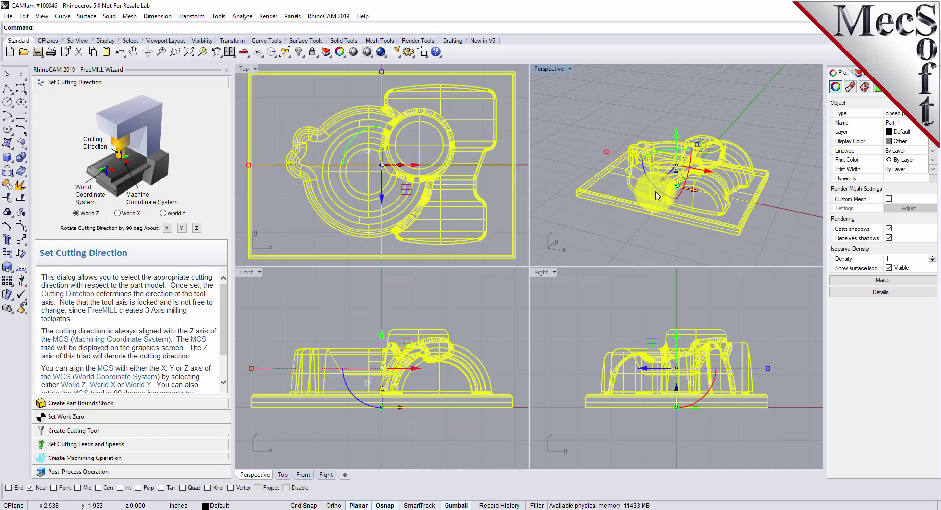
pyautogui.click(652, 90)
# Maximize the Perspective viewport in Shaded display and frame the part.
pyautogui.doubleClick(557, 69)
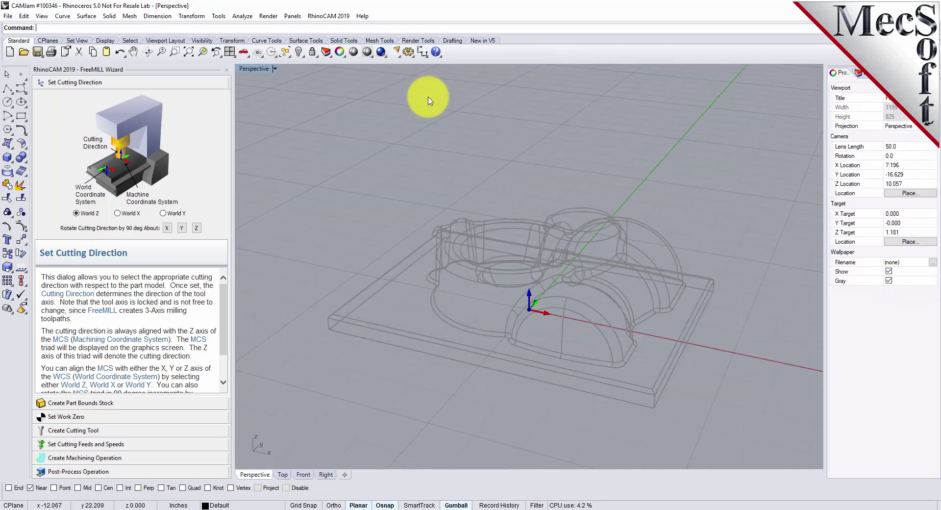
pyautogui.click(367, 51)
pyautogui.moveTo(652, 305)
pyautogui.mouseDown(button='right')
pyautogui.moveTo(598, 390)
pyautogui.moveTo(479, 391)
pyautogui.moveTo(373, 321)
pyautogui.moveTo(343, 315)
pyautogui.moveTo(470, 380)
pyautogui.moveTo(523, 378)
pyautogui.moveTo(626, 252)
pyautogui.moveTo(666, 306)
pyautogui.moveTo(589, 333)
pyautogui.moveTo(435, 246)
pyautogui.moveTo(374, 311)
pyautogui.moveTo(572, 325)
pyautogui.moveTo(645, 310)
pyautogui.mouseUp(button='right')
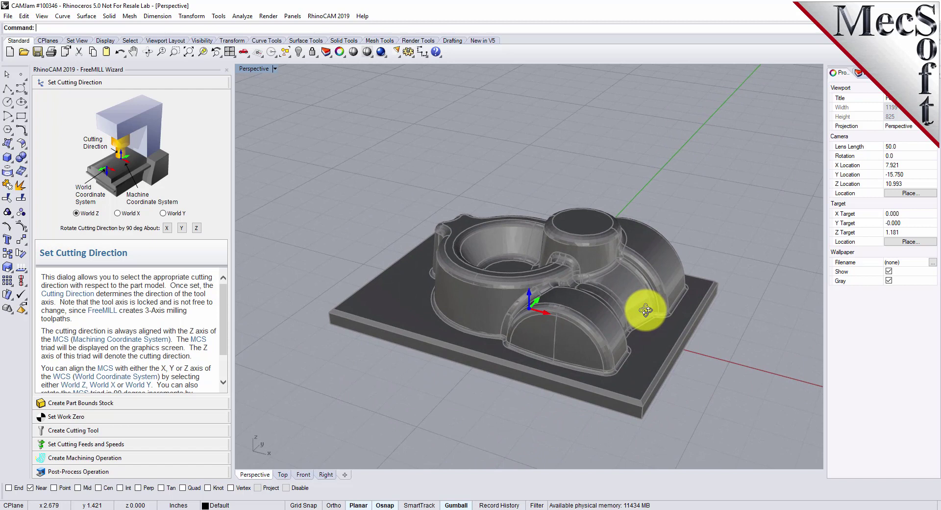
pyautogui.keyDown('shift'); pyautogui.moveTo(530, 158); pyautogui.dragTo(498, 152, button='right'); pyautogui.keyUp('shift')
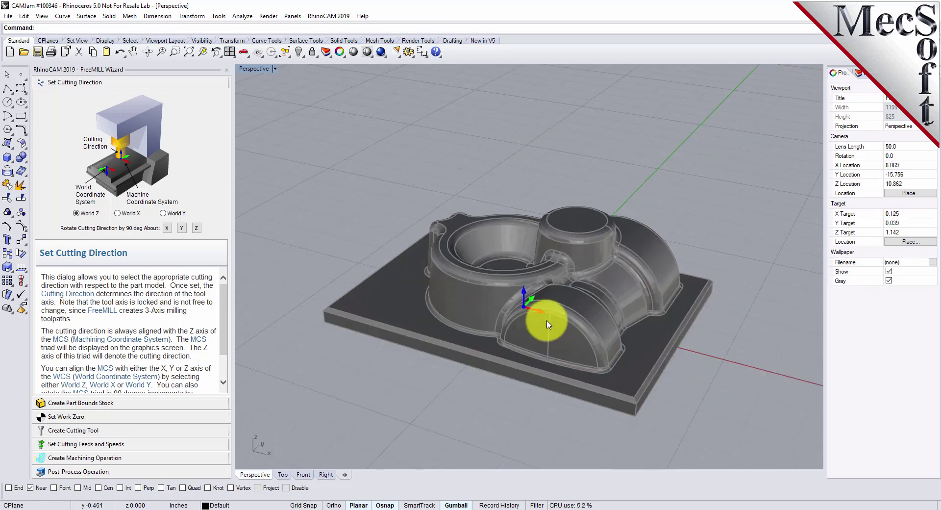
pyautogui.scroll(2, 548, 326)
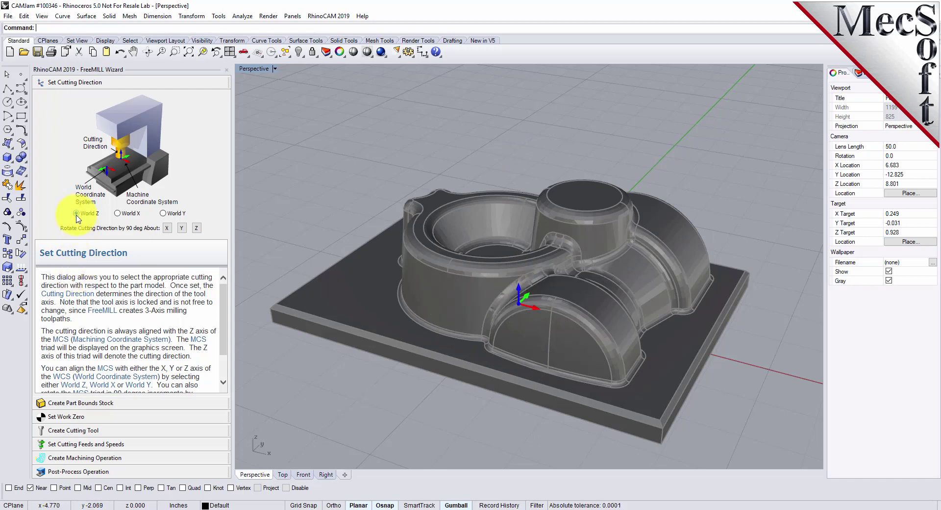
# Create a part-bounds box stock with a Z+ offset of 0.125.
pyautogui.click(116, 403)
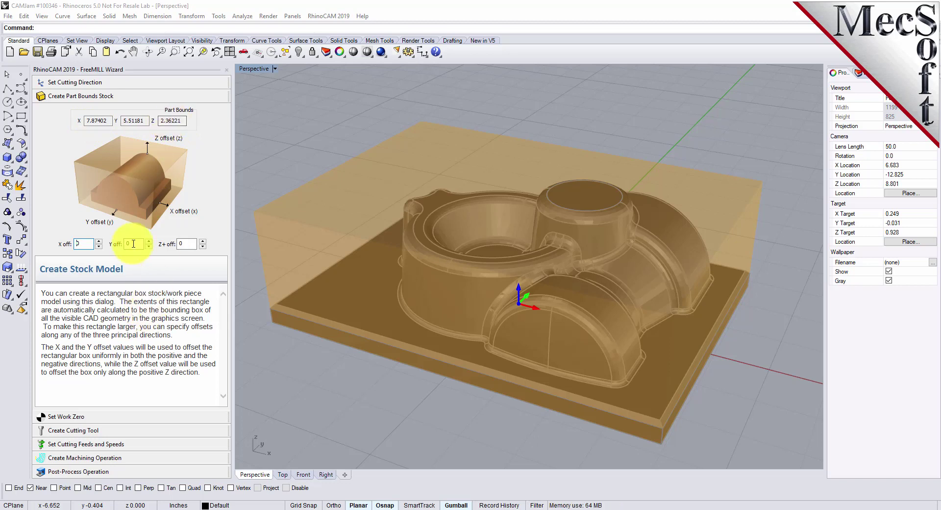
pyautogui.doubleClick(187, 242)
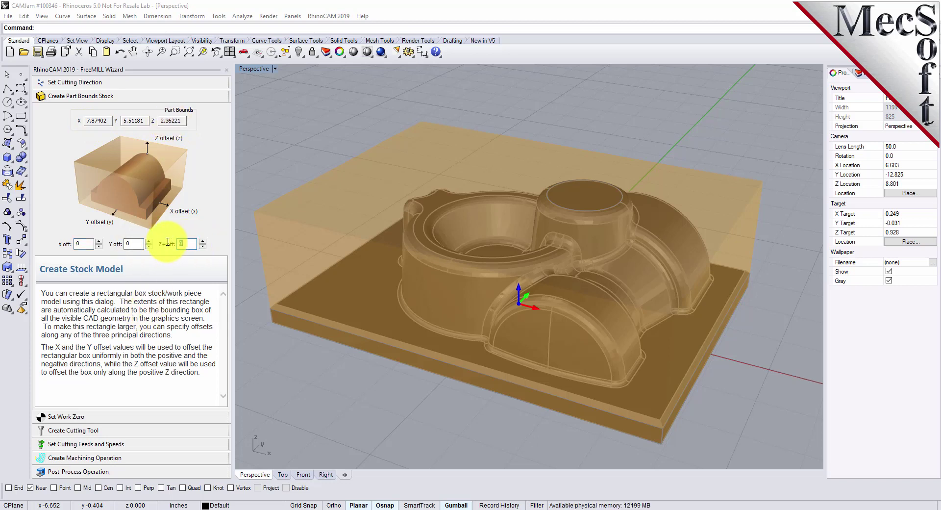
pyautogui.write('0.125')
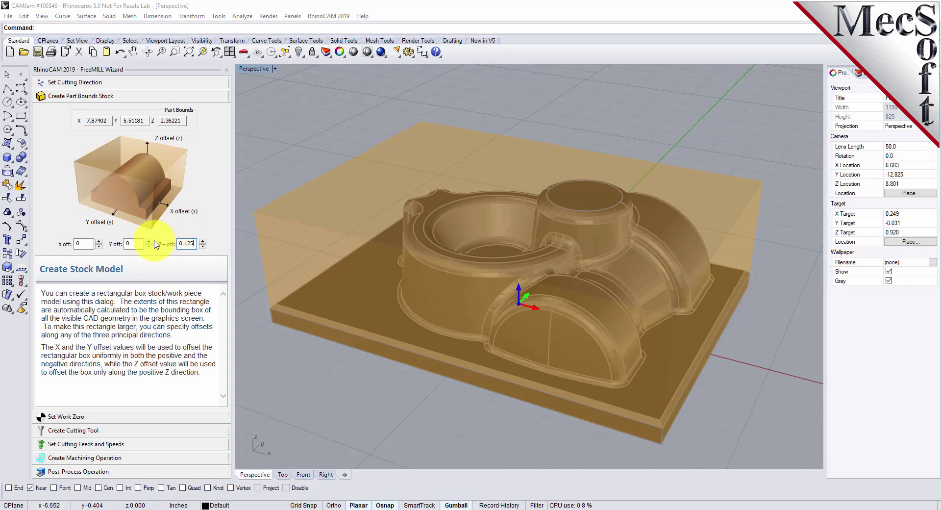
pyautogui.click(134, 242)
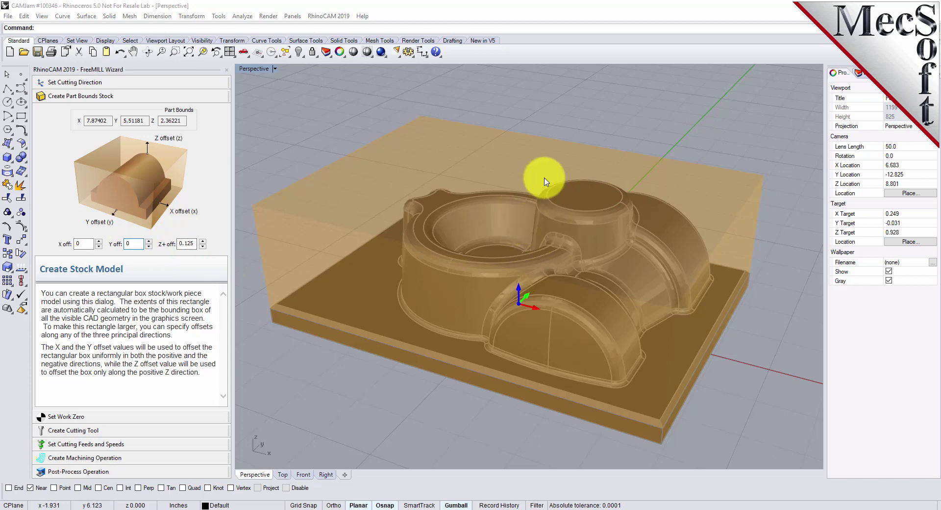
pyautogui.click(89, 417)
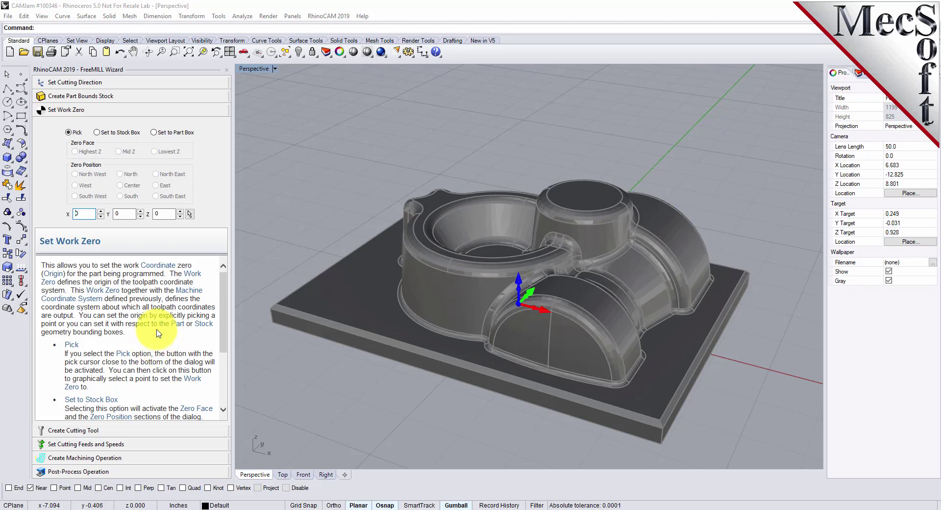
# Place work zero on the stock box's highest Z face at the south-west corner.
pyautogui.click(98, 133)
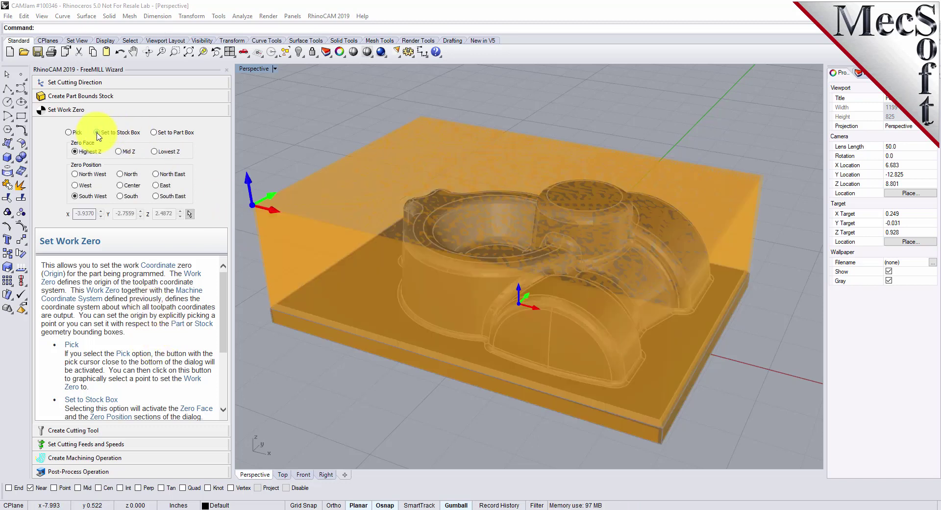
pyautogui.click(119, 151)
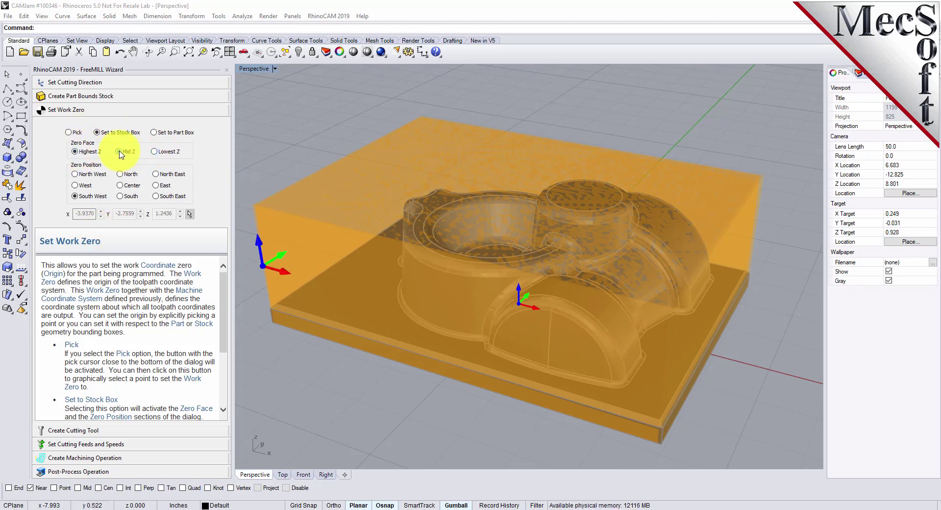
pyautogui.click(162, 155)
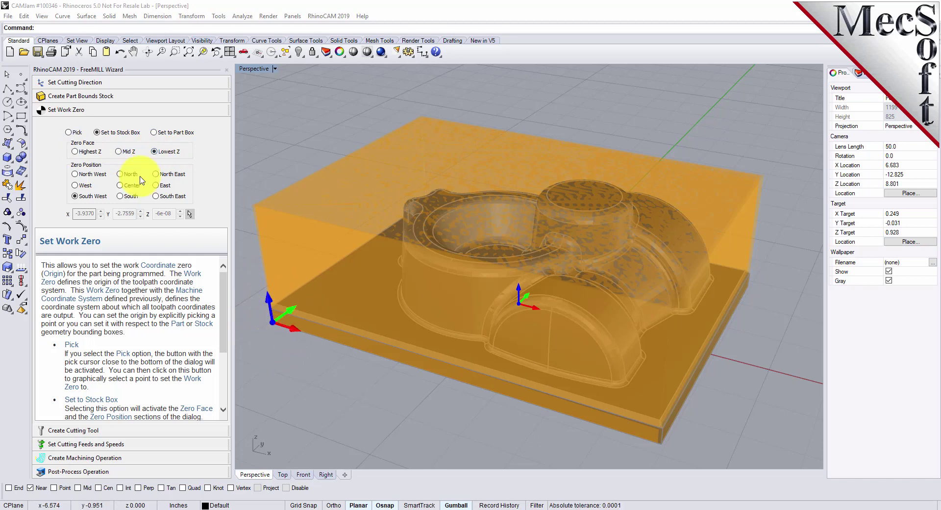
pyautogui.click(77, 152)
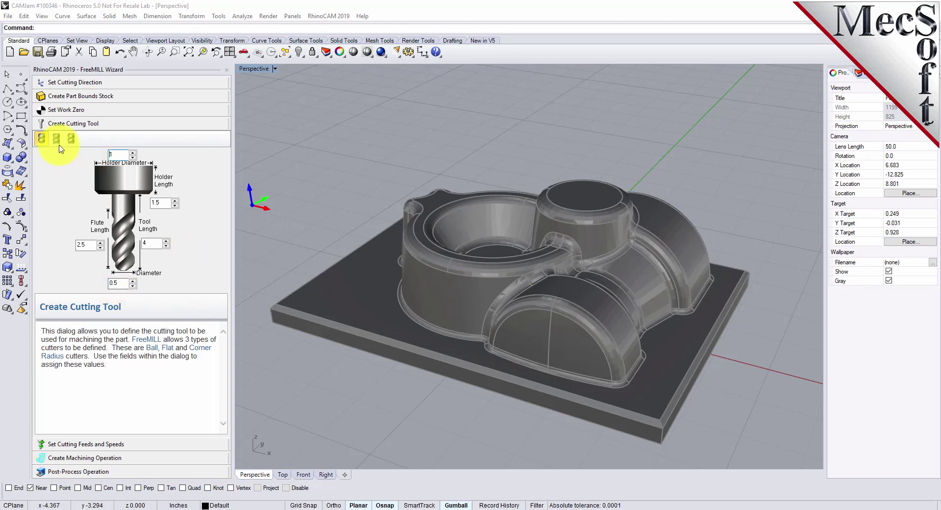
# Define the flat cutter with 0.75 diameter and flute length 4.
pyautogui.doubleClick(123, 282)
pyautogui.write('0.7')
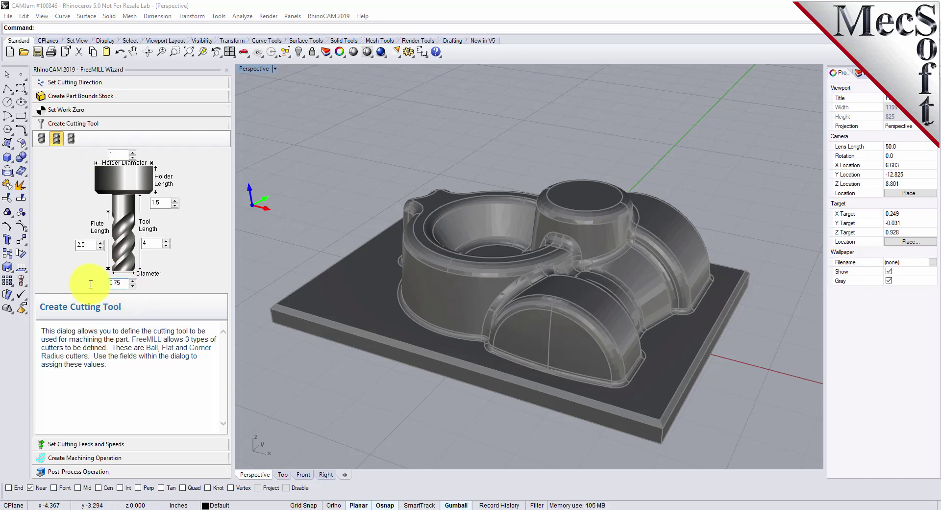
pyautogui.doubleClick(91, 245)
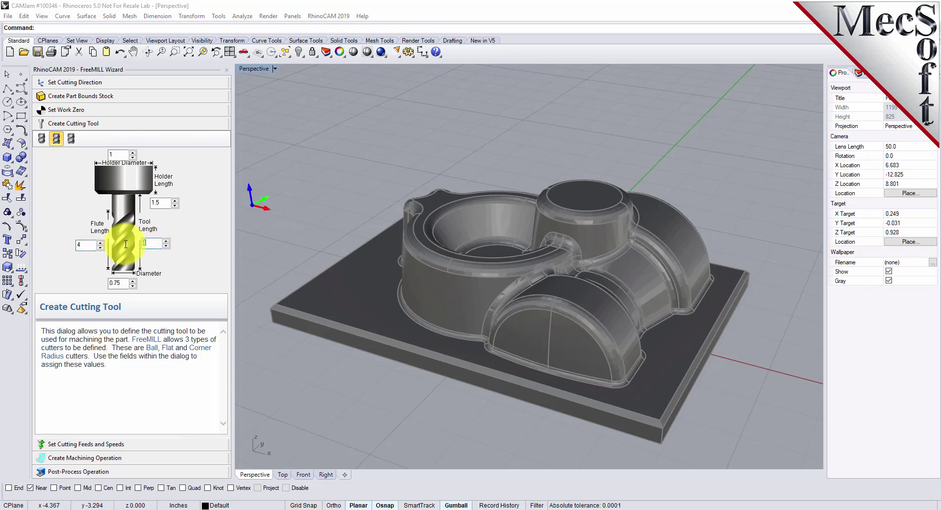
pyautogui.click(161, 202)
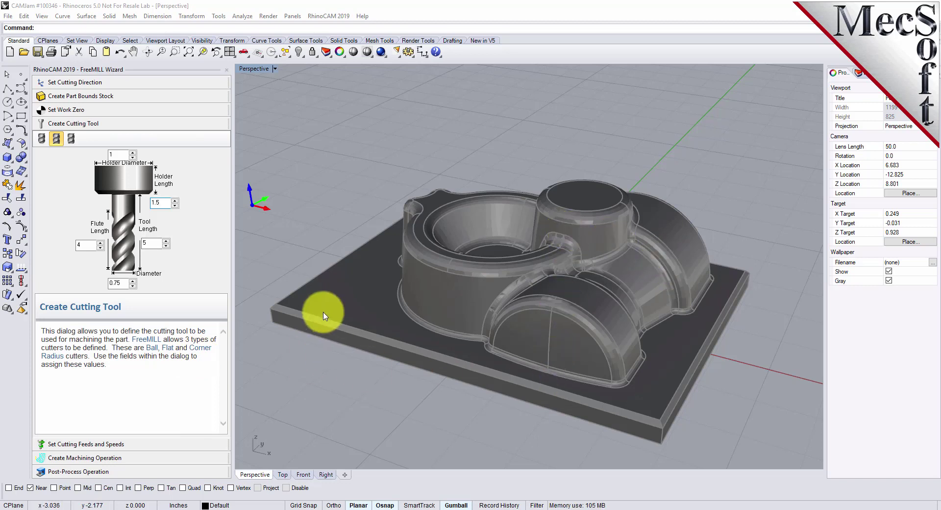
pyautogui.click(74, 444)
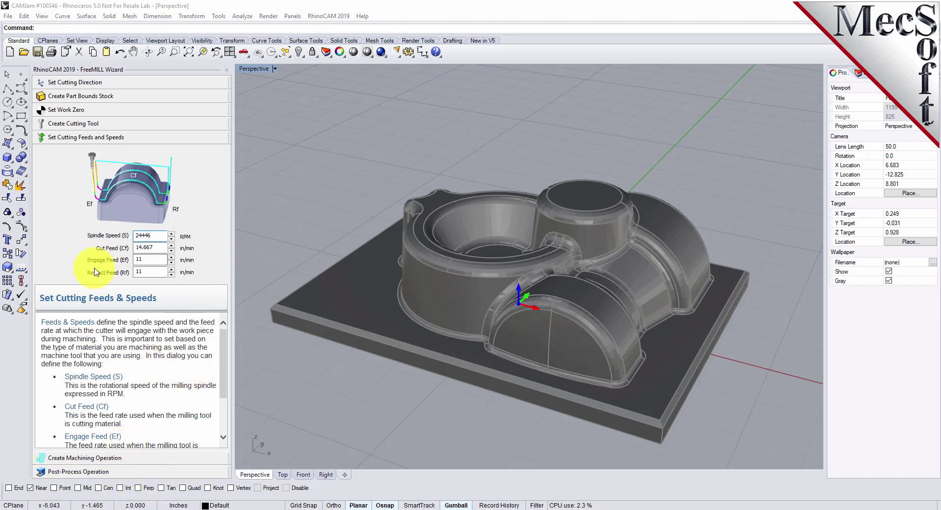
# Accept spindle speed 24446 RPM and cut feed 14.667 in/min, then proceed to machining operation setup.
pyautogui.click(137, 235)
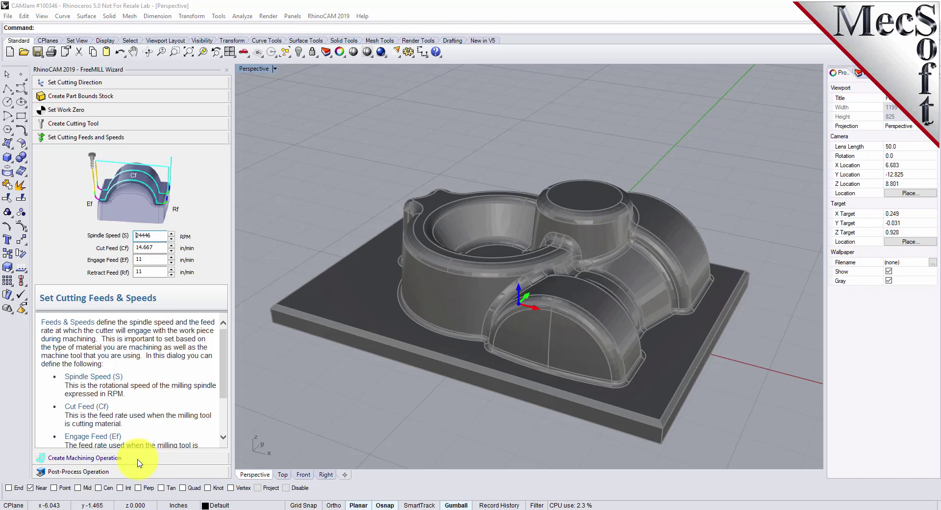
pyautogui.click(136, 461)
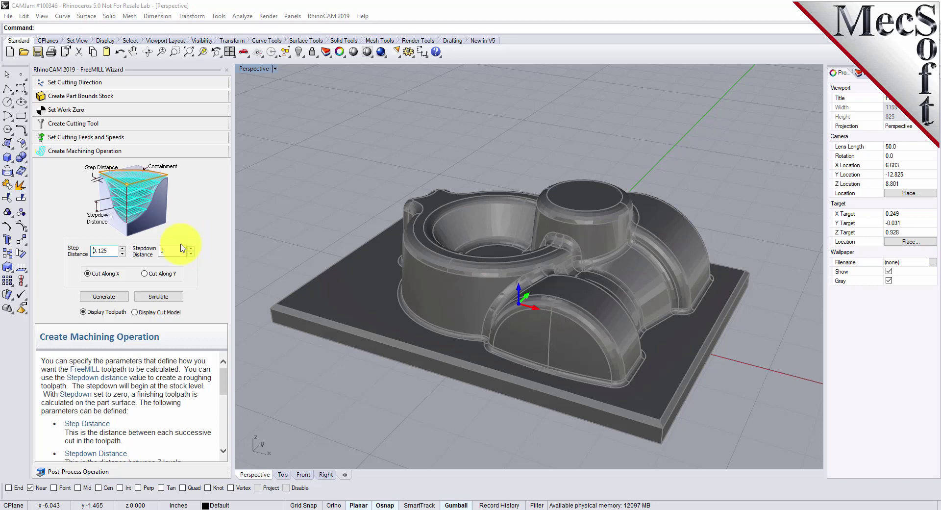
# Set step distance 0.125, stepdown 0.375 and cutting along X.
pyautogui.doubleClick(106, 250)
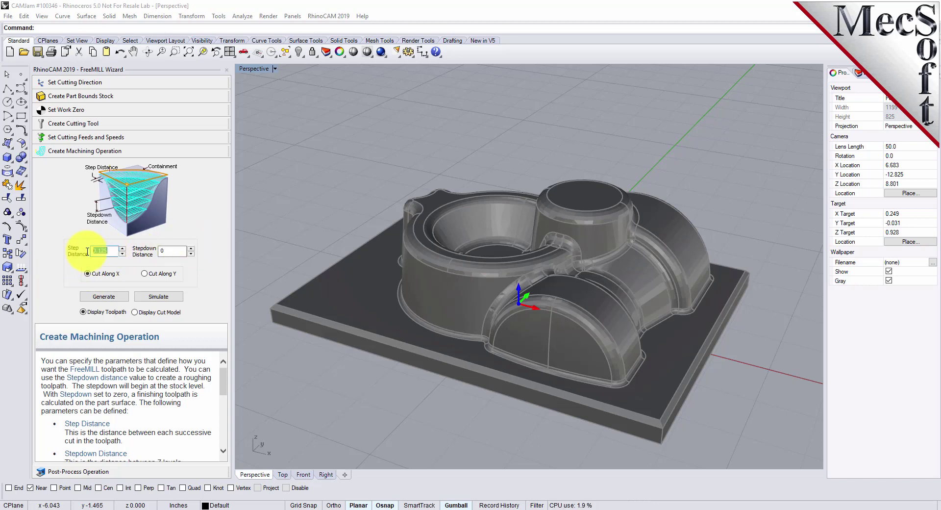
pyautogui.doubleClick(177, 250)
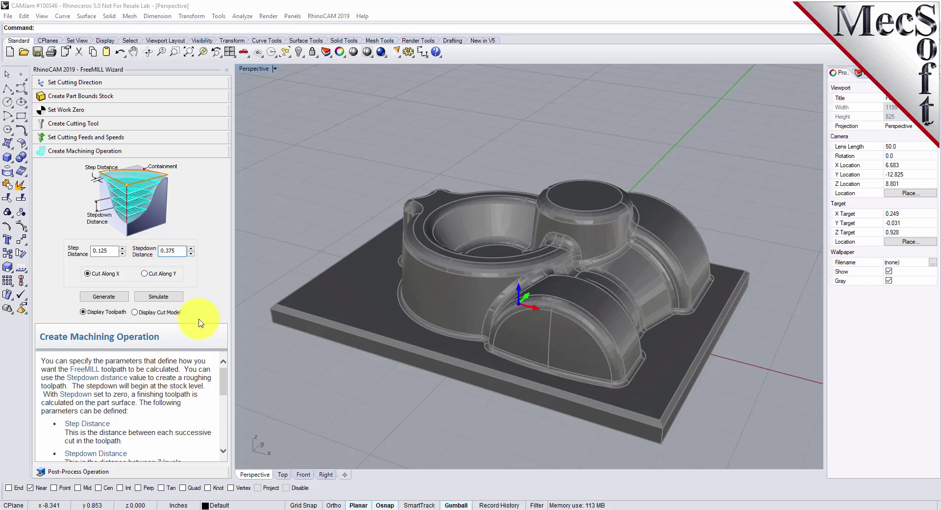
pyautogui.click(93, 277)
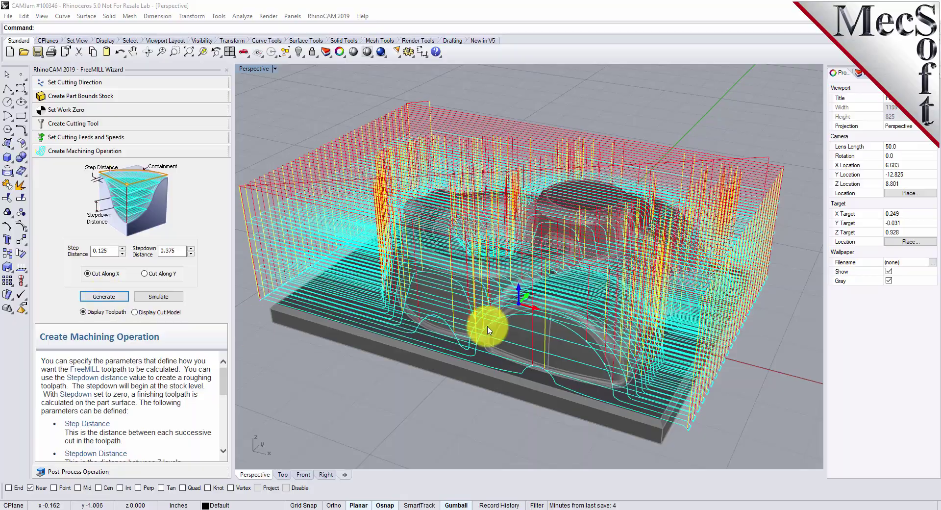
# Simulate the roughing toolpath and view the carved stock from above.
pyautogui.moveTo(632, 321)
pyautogui.mouseDown(button='right')
pyautogui.moveTo(519, 330)
pyautogui.moveTo(512, 238)
pyautogui.moveTo(573, 279)
pyautogui.moveTo(518, 277)
pyautogui.moveTo(519, 233)
pyautogui.moveTo(557, 306)
pyautogui.moveTo(622, 244)
pyautogui.moveTo(632, 327)
pyautogui.moveTo(620, 318)
pyautogui.mouseUp(button='right')
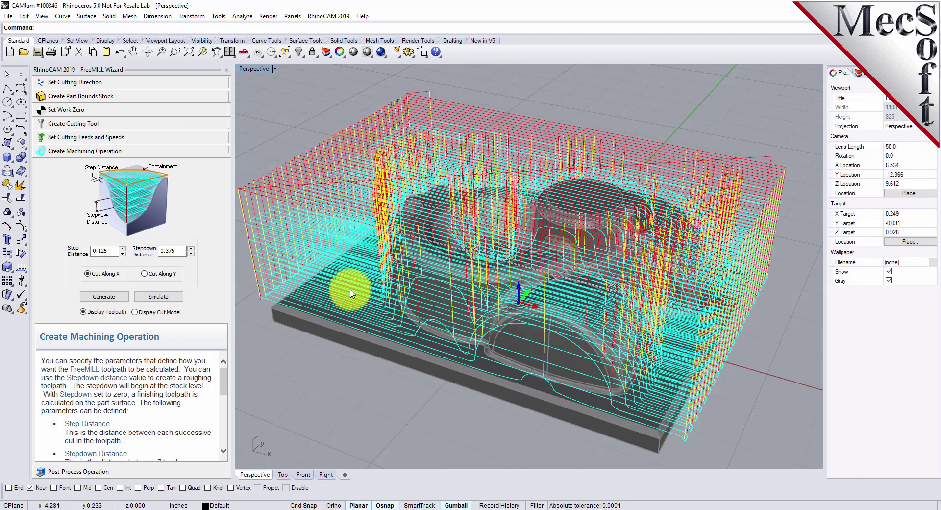
pyautogui.click(155, 297)
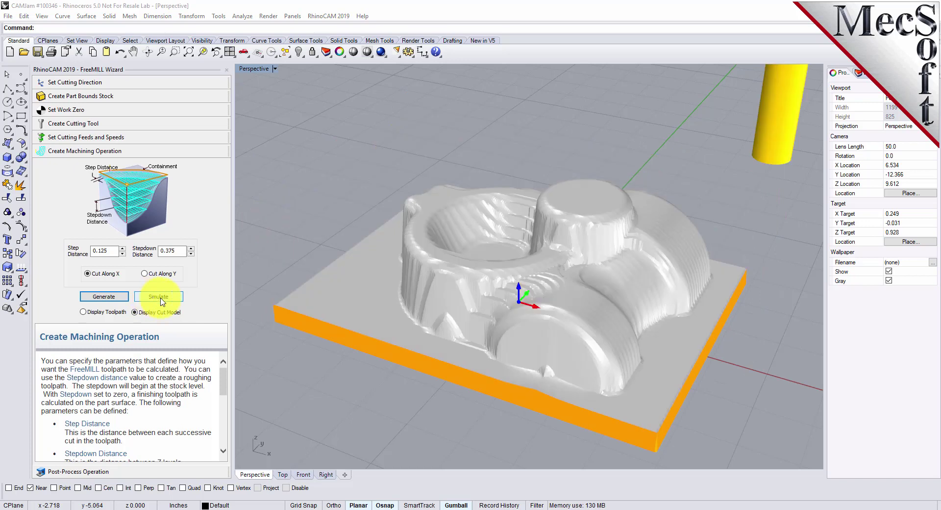
pyautogui.moveTo(662, 353); pyautogui.dragTo(668, 304, button='right')
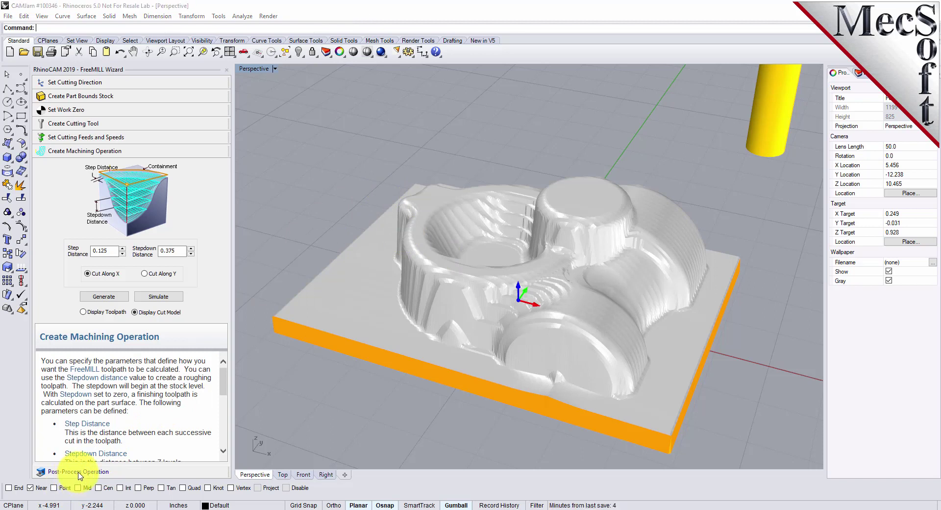
pyautogui.click(79, 471)
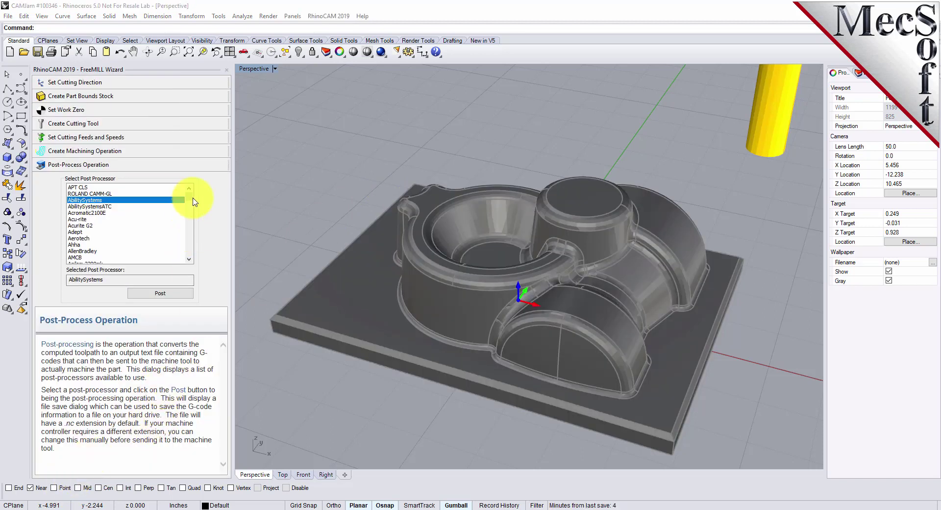
# Post the roughing toolpath with the Haas post-processor as FreeMILL-HRough.nc.
pyautogui.moveTo(190, 196); pyautogui.dragTo(190, 222)
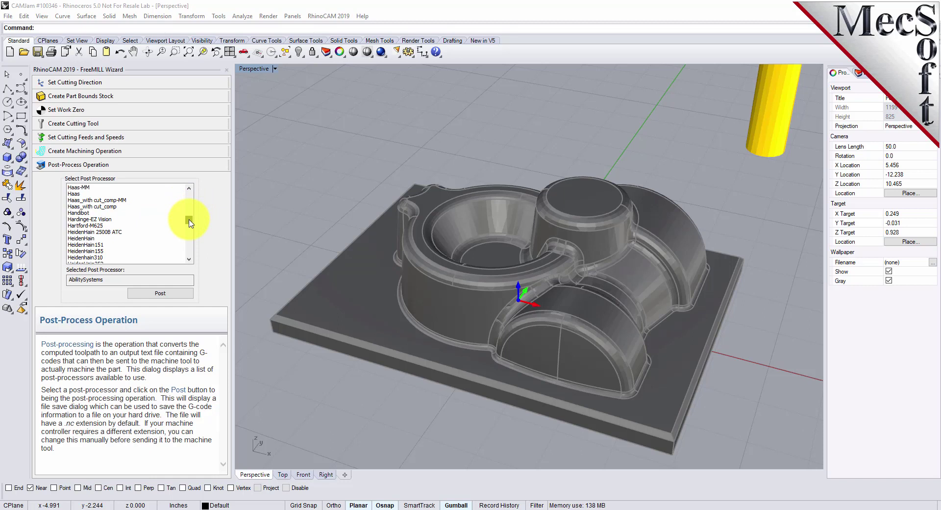
pyautogui.click(75, 194)
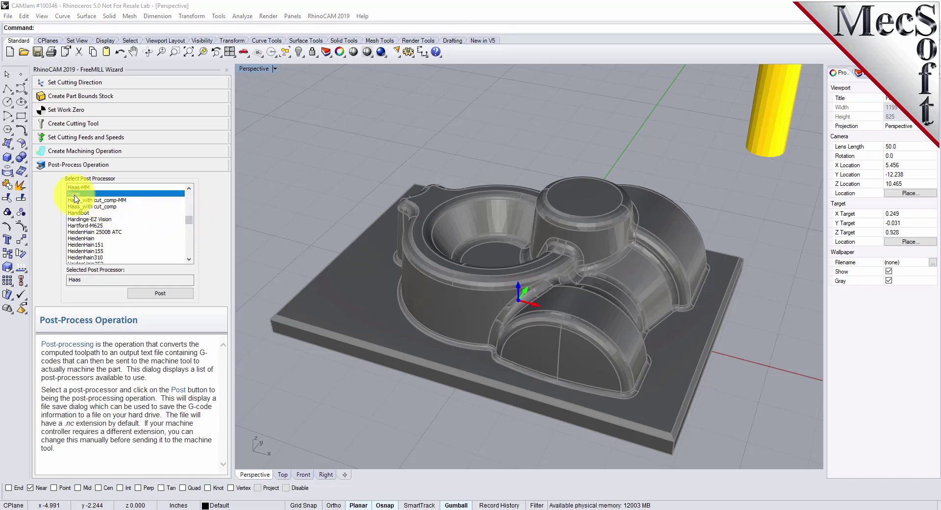
pyautogui.click(160, 293)
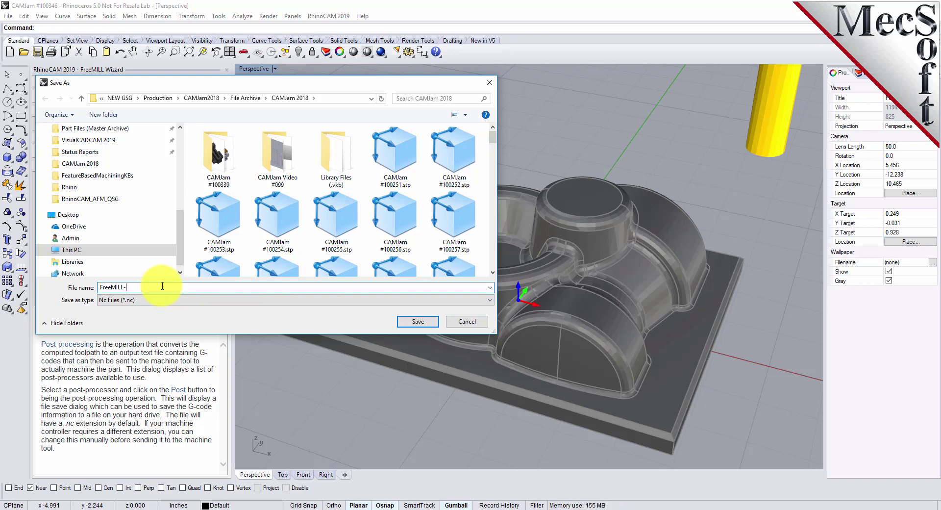
pyautogui.write('h')
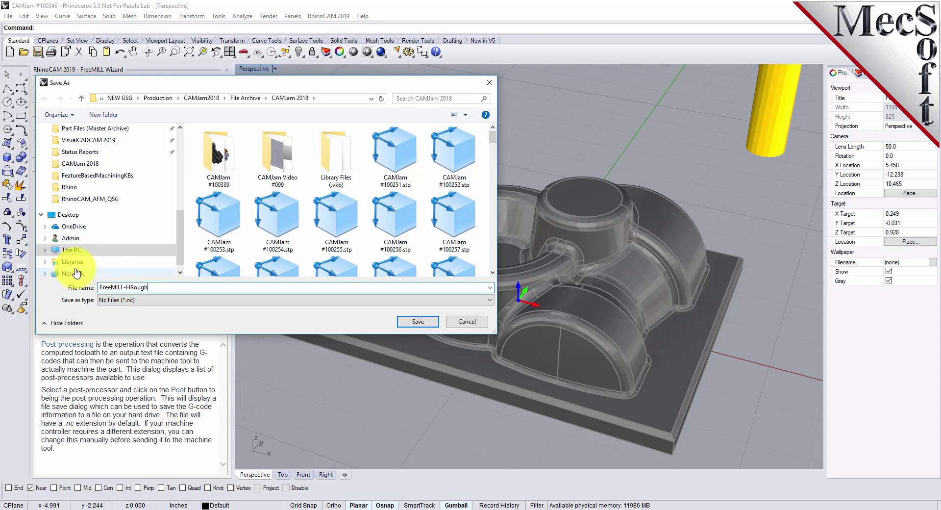
pyautogui.write('.nc')
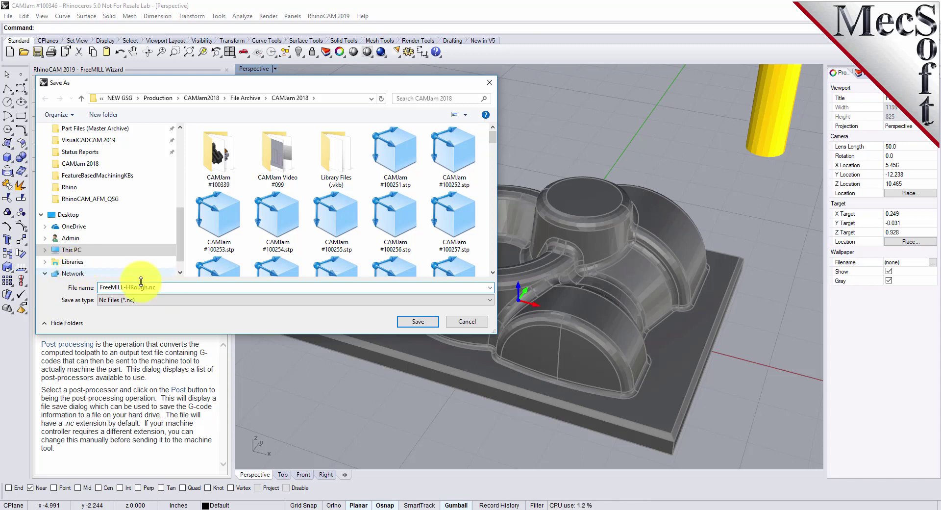
pyautogui.click(418, 322)
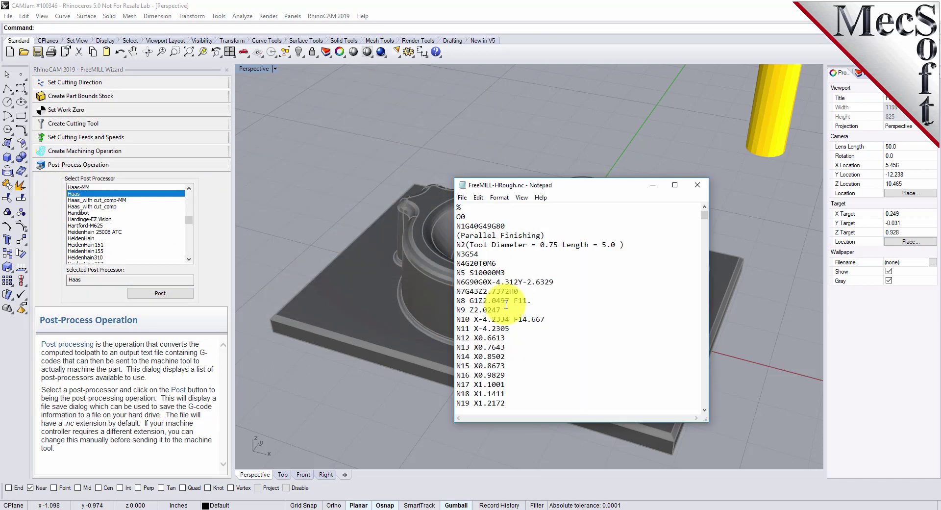
# Scroll to the end of the FreeMILL-HRough.nc G-code and close Notepad.
pyautogui.moveTo(705, 219)
pyautogui.mouseDown()
pyautogui.moveTo(706, 410)
pyautogui.moveTo(701, 202)
pyautogui.mouseUp()
pyautogui.click(697, 185)
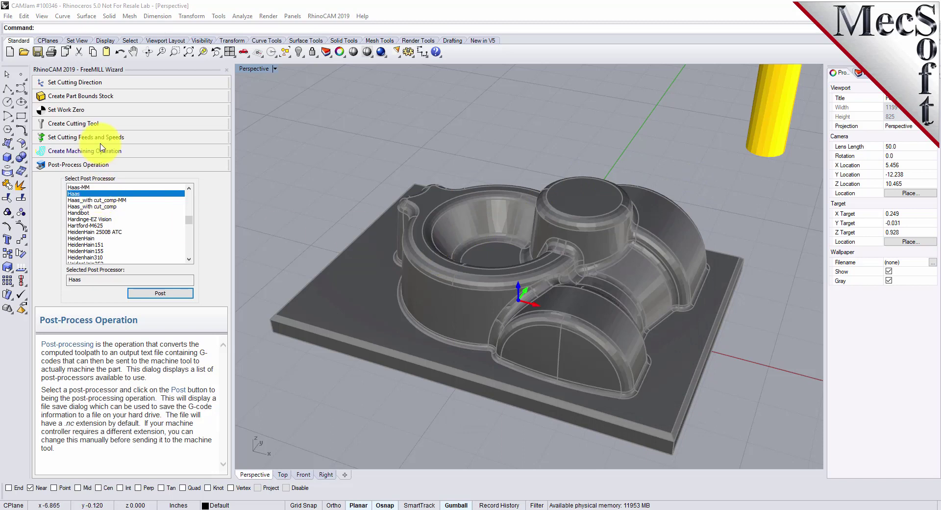
# Change the cutter to a 0.125-diameter ball mill, flute length 2.5, tool length 4.
pyautogui.click(81, 126)
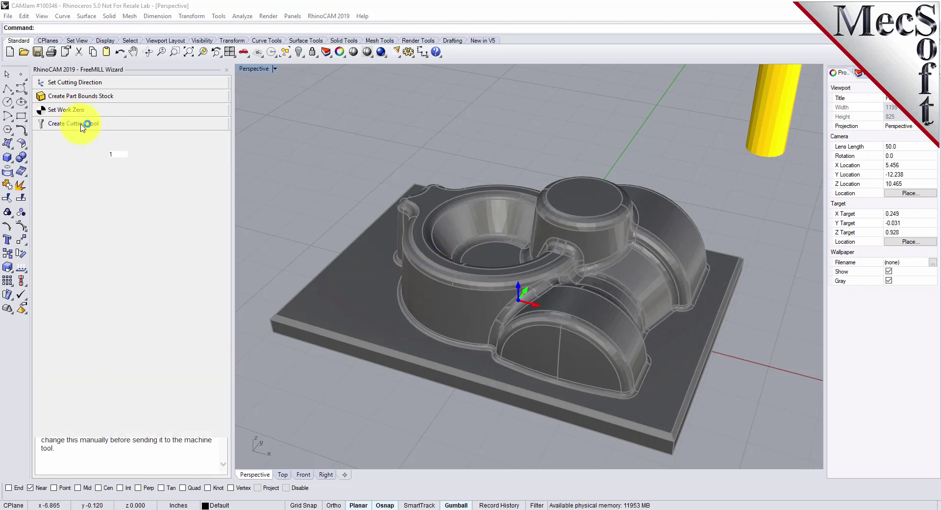
pyautogui.click(42, 139)
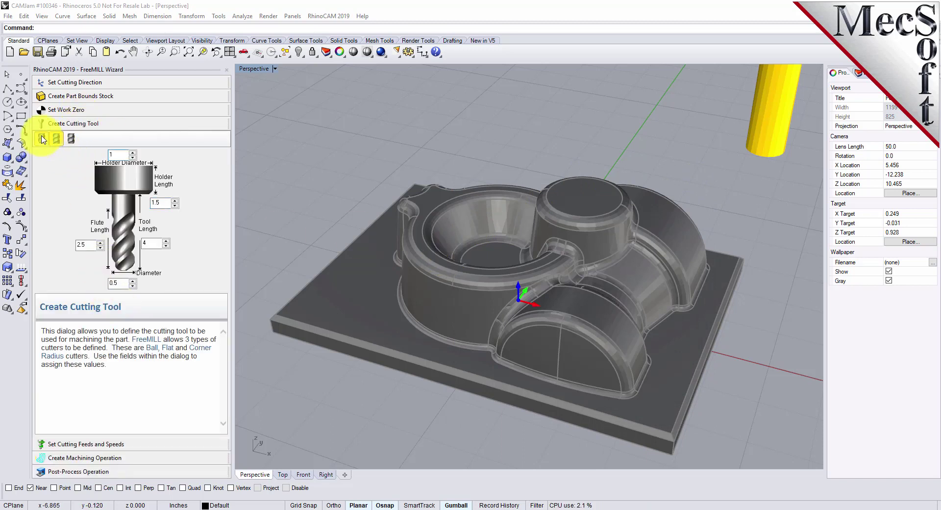
pyautogui.doubleClick(120, 284)
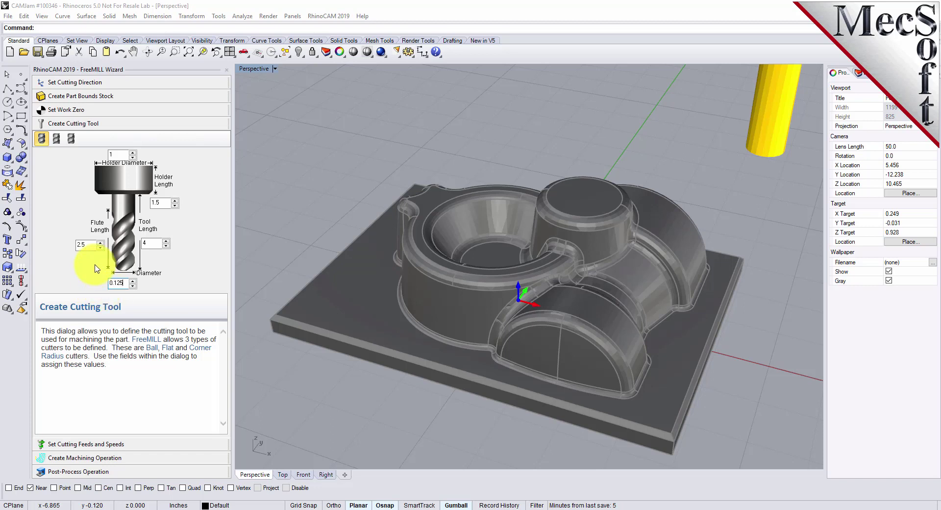
pyautogui.click(150, 243)
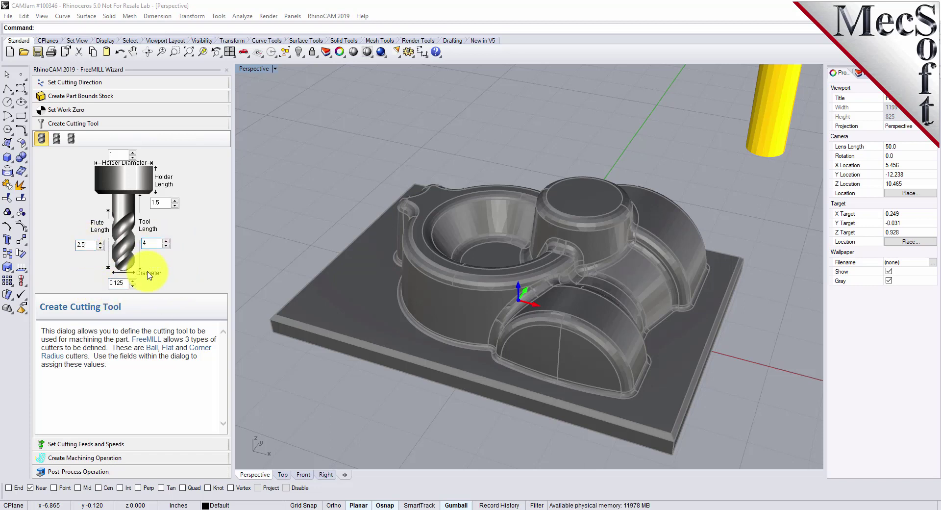
pyautogui.click(98, 444)
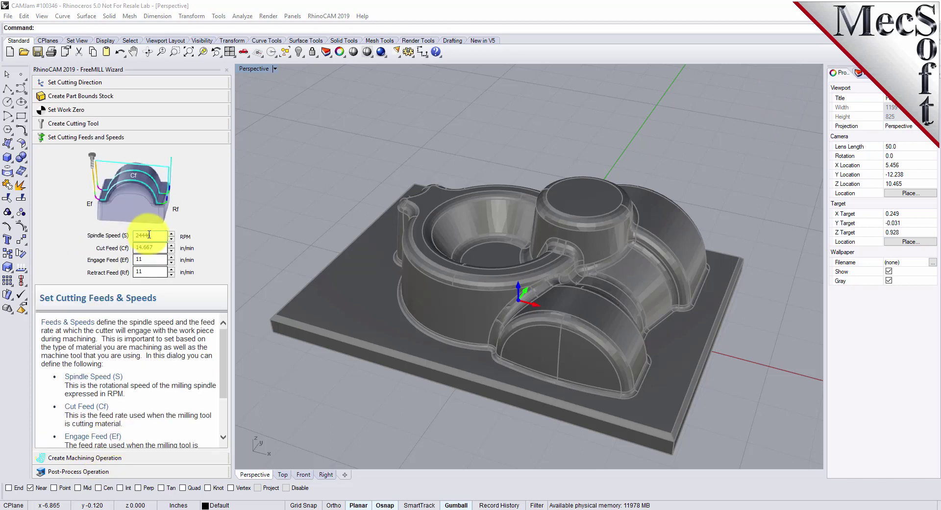
pyautogui.click(121, 458)
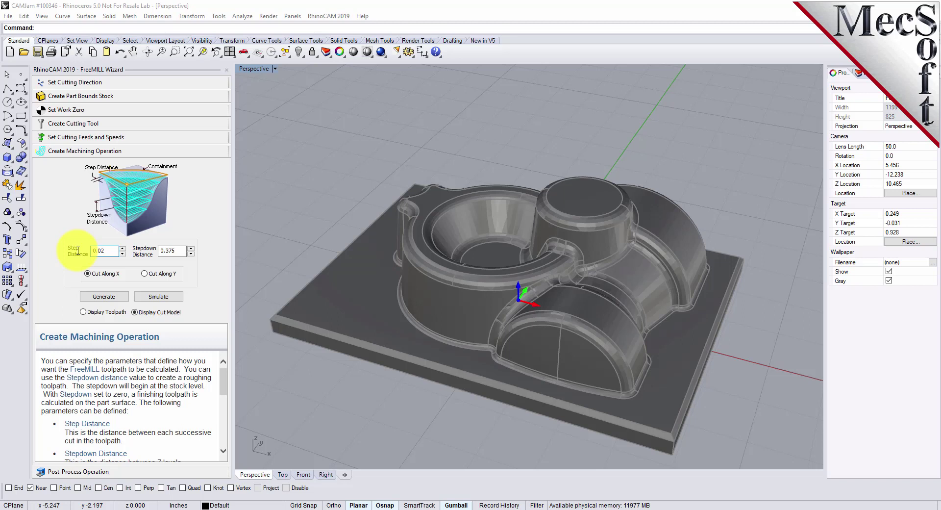
# Set stepdown to 0, generate the 0.02-step finishing toolpath, and display the stock model.
pyautogui.doubleClick(180, 252)
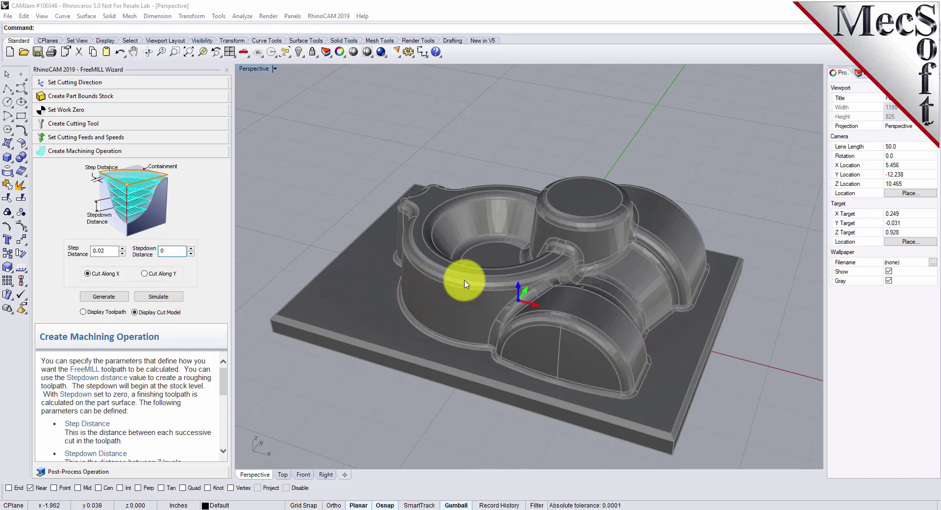
pyautogui.doubleClick(172, 253)
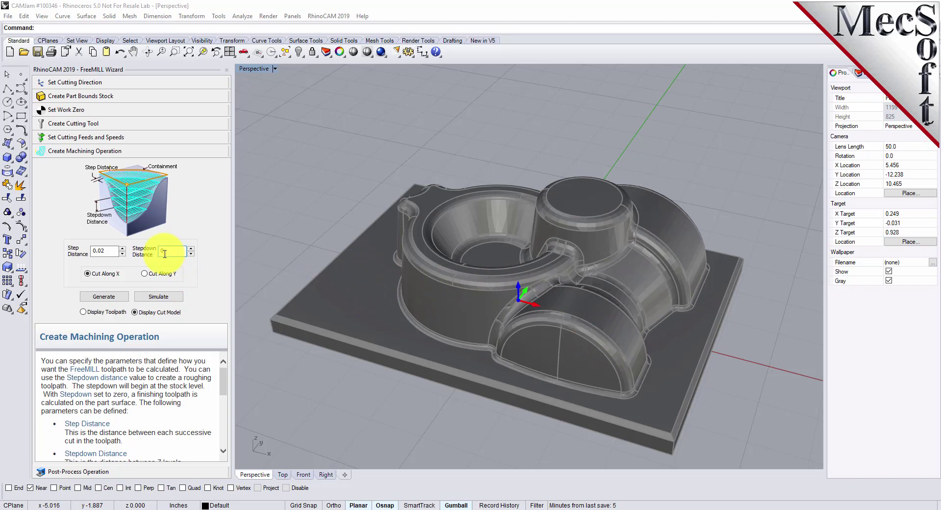
pyautogui.write('0')
pyautogui.click(103, 298)
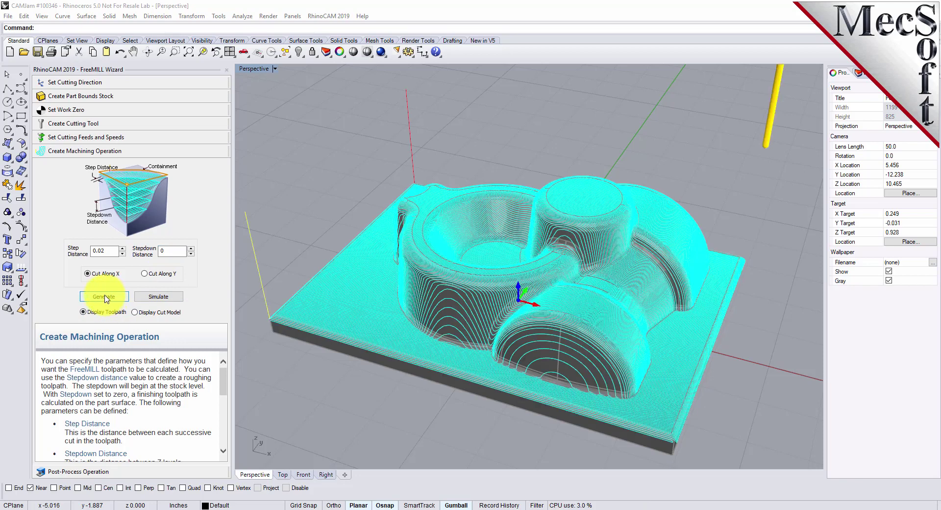
pyautogui.moveTo(708, 259); pyautogui.dragTo(769, 258, button='right')
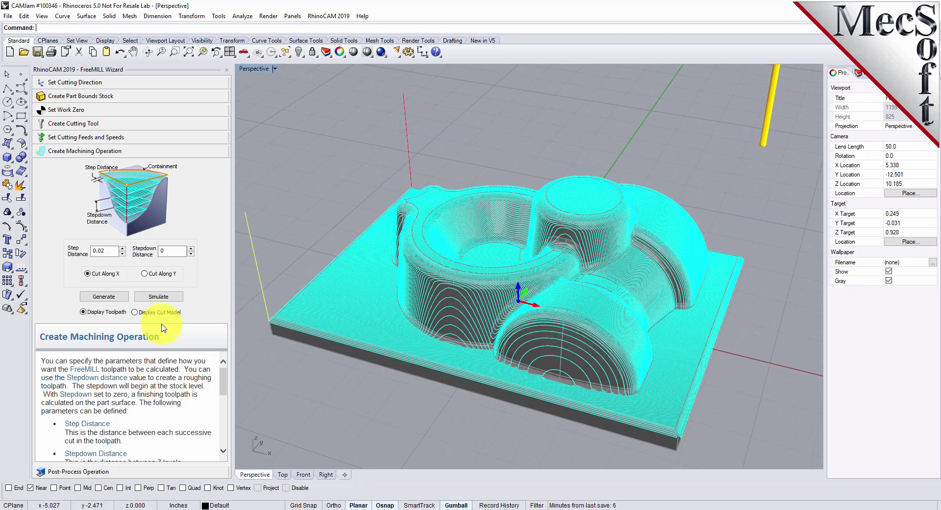
pyautogui.click(157, 297)
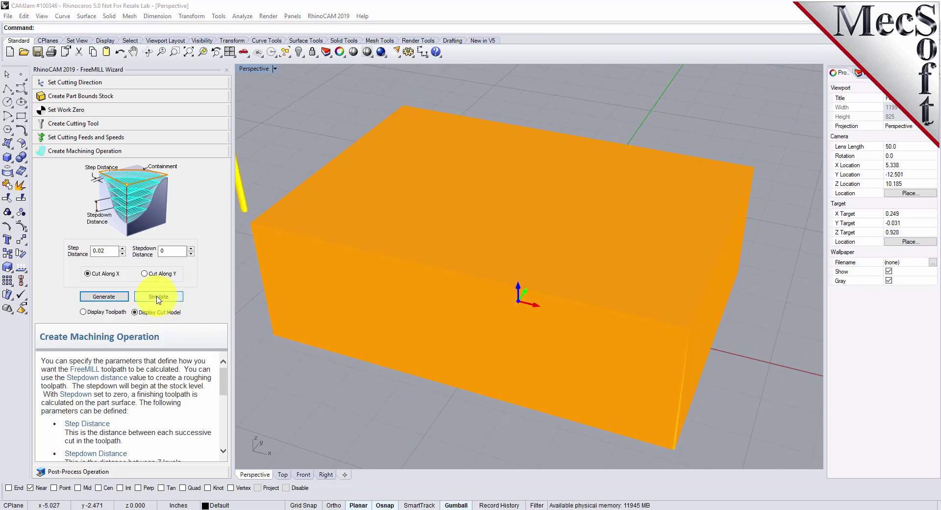
# Simulate the finishing pass, comparing the toolpath and cut-model displays of the finished part.
pyautogui.click(86, 314)
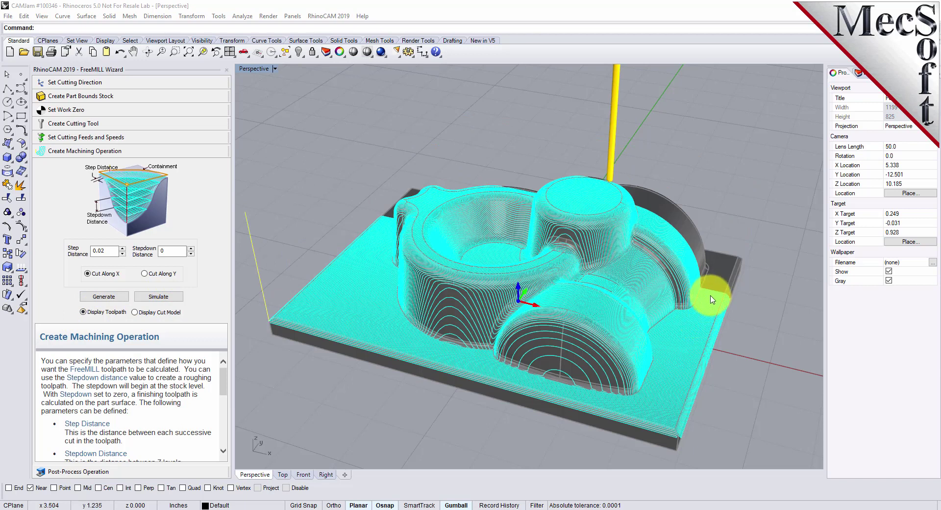
pyautogui.click(166, 298)
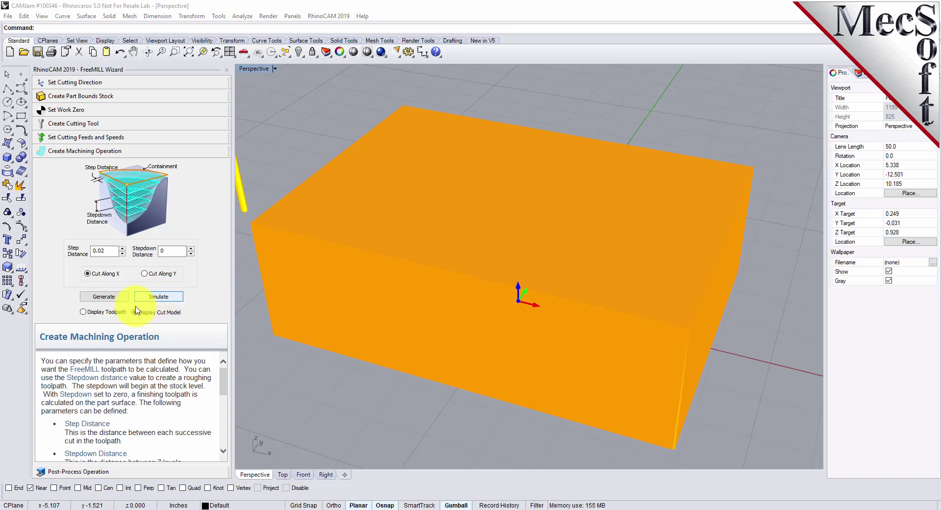
pyautogui.click(84, 312)
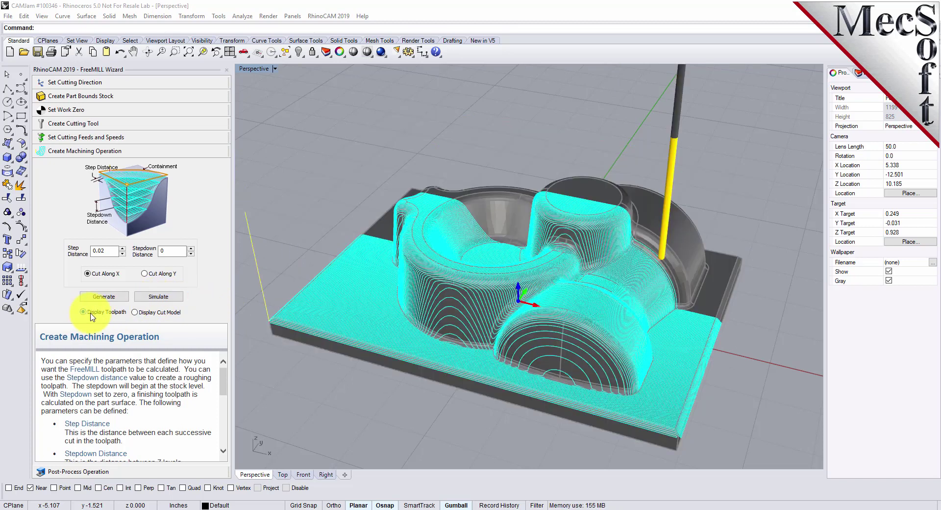
pyautogui.click(135, 312)
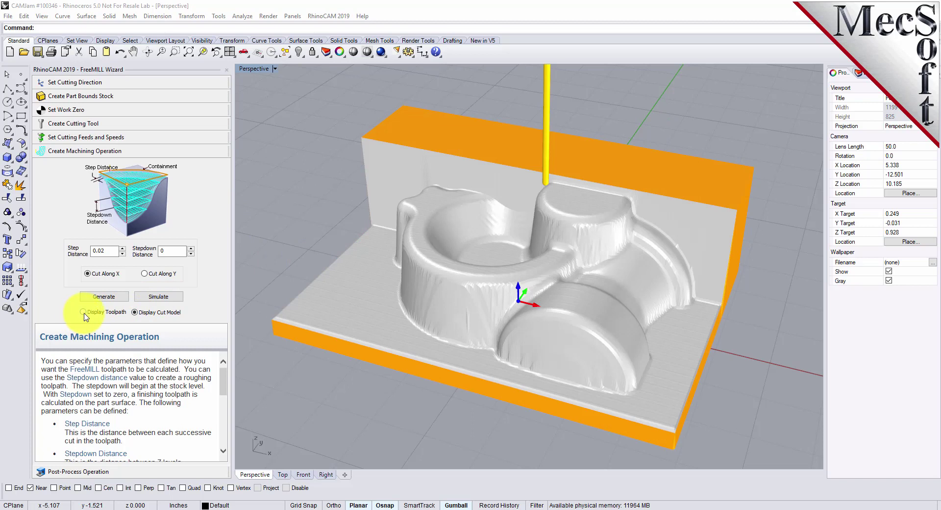
pyautogui.click(83, 312)
pyautogui.click(135, 312)
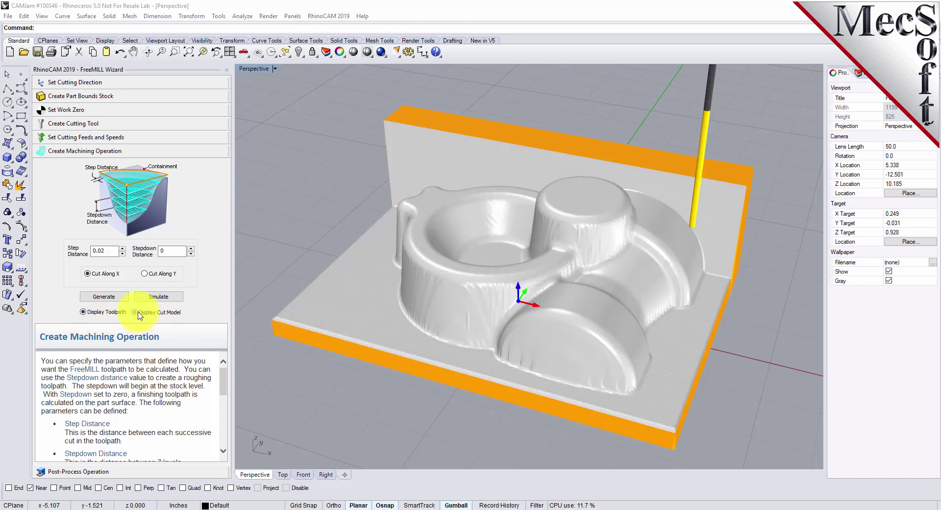
pyautogui.click(82, 312)
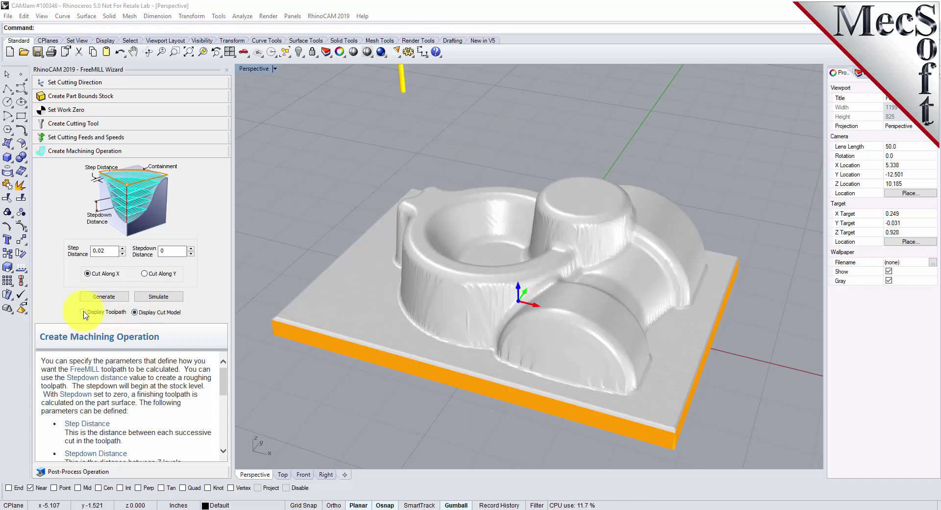
pyautogui.click(134, 312)
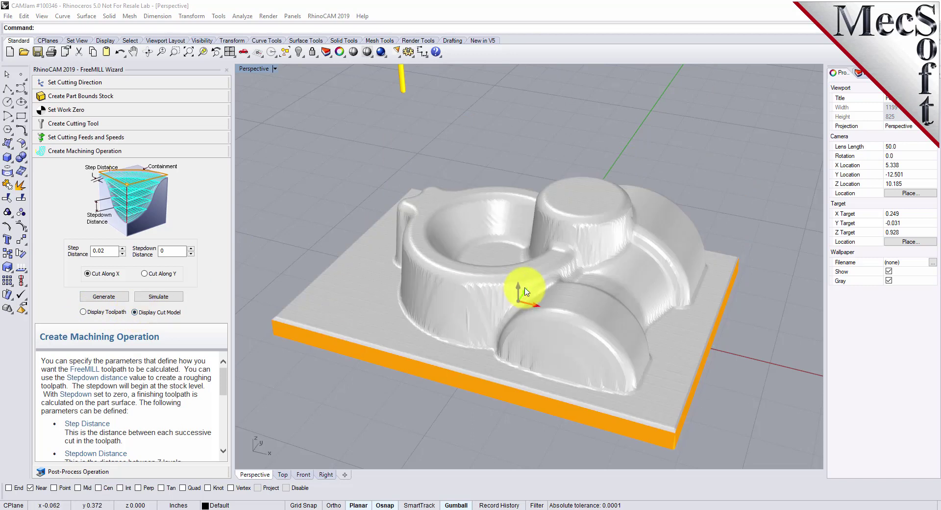
pyautogui.moveTo(662, 268)
pyautogui.mouseDown(button='right')
pyautogui.moveTo(597, 395)
pyautogui.moveTo(508, 351)
pyautogui.moveTo(512, 238)
pyautogui.moveTo(559, 245)
pyautogui.moveTo(632, 277)
pyautogui.moveTo(666, 258)
pyautogui.moveTo(651, 262)
pyautogui.mouseUp(button='right')
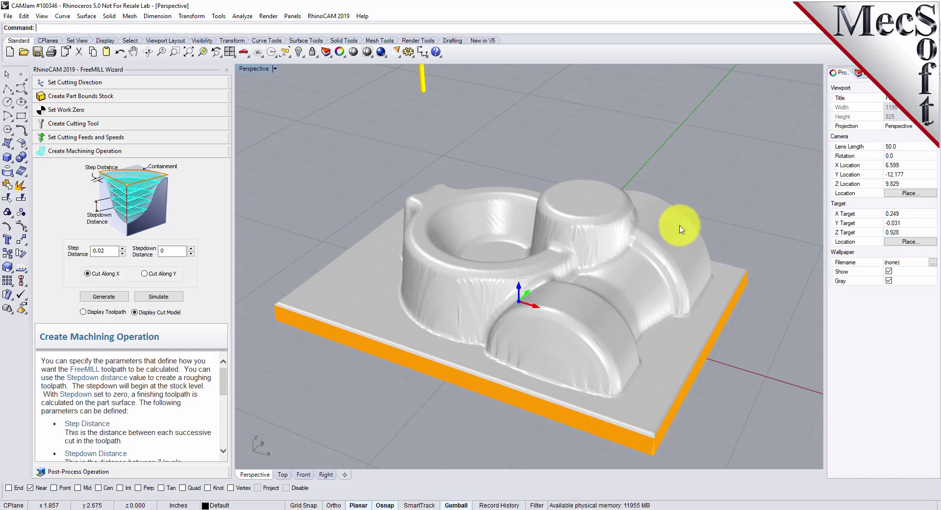
# Post the finishing toolpath with the Haas post-processor as FreeMILL-PFinish.nc.
pyautogui.click(86, 472)
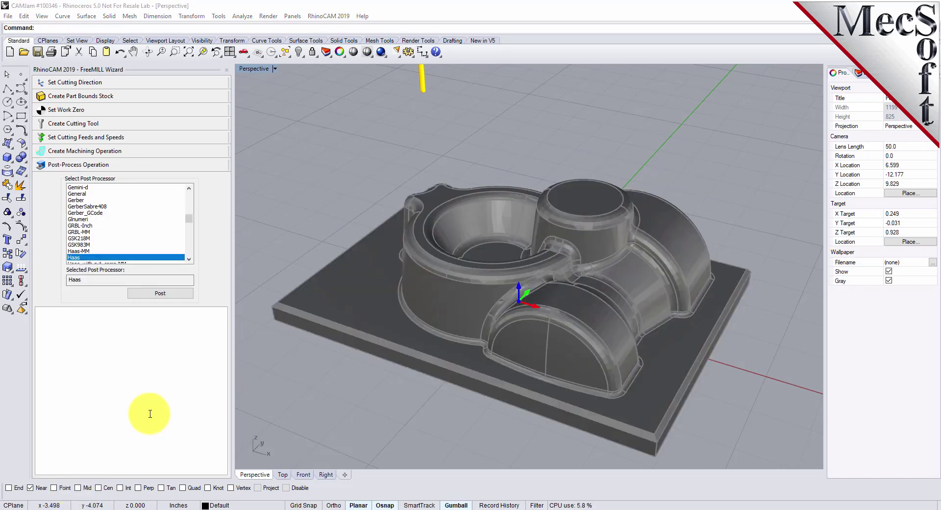
pyautogui.click(149, 257)
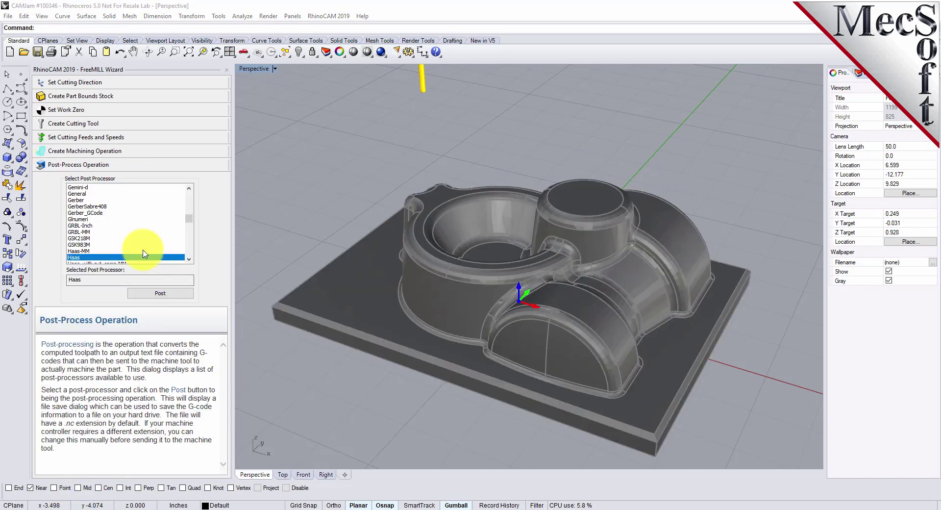
pyautogui.click(165, 296)
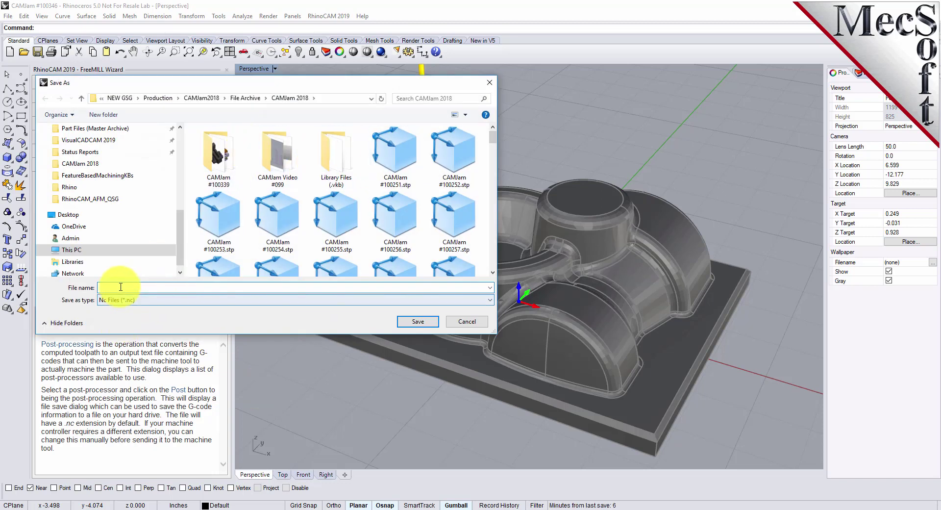
pyautogui.write('FreeMILL')
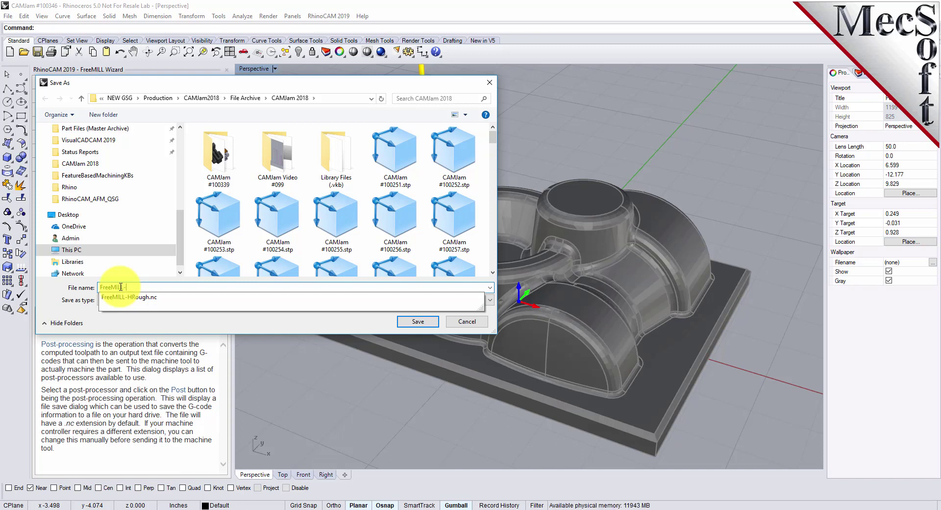
pyautogui.write('-PF')
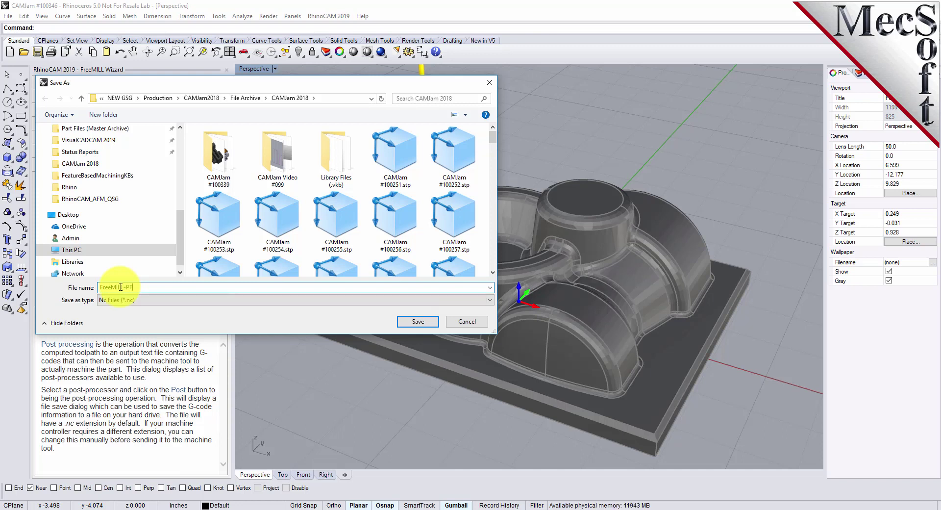
pyautogui.write('inish.nc')
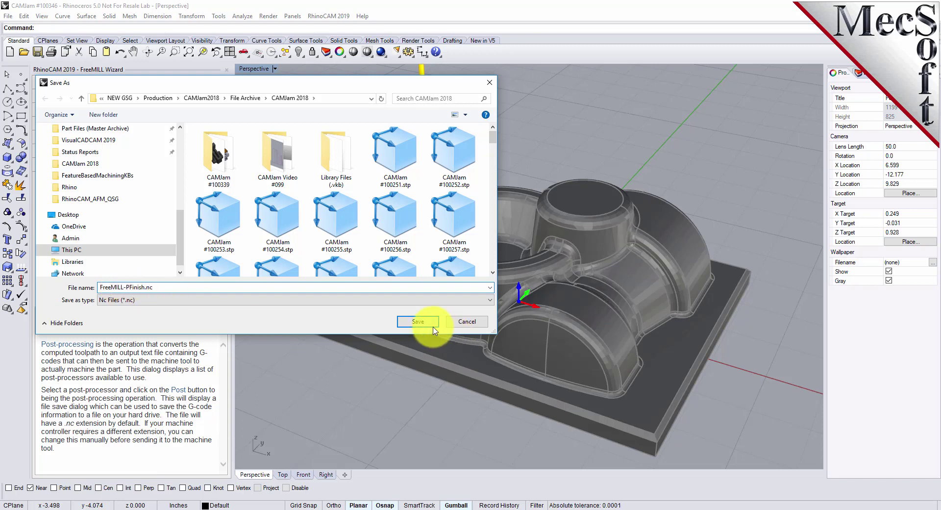
pyautogui.click(418, 322)
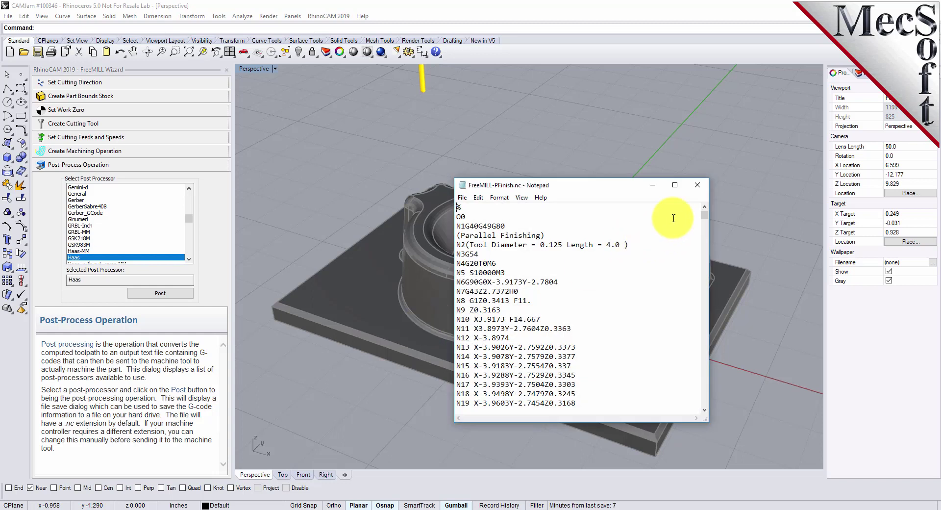
pyautogui.moveTo(705, 217)
pyautogui.mouseDown()
pyautogui.moveTo(707, 399)
pyautogui.moveTo(706, 206)
pyautogui.mouseUp()
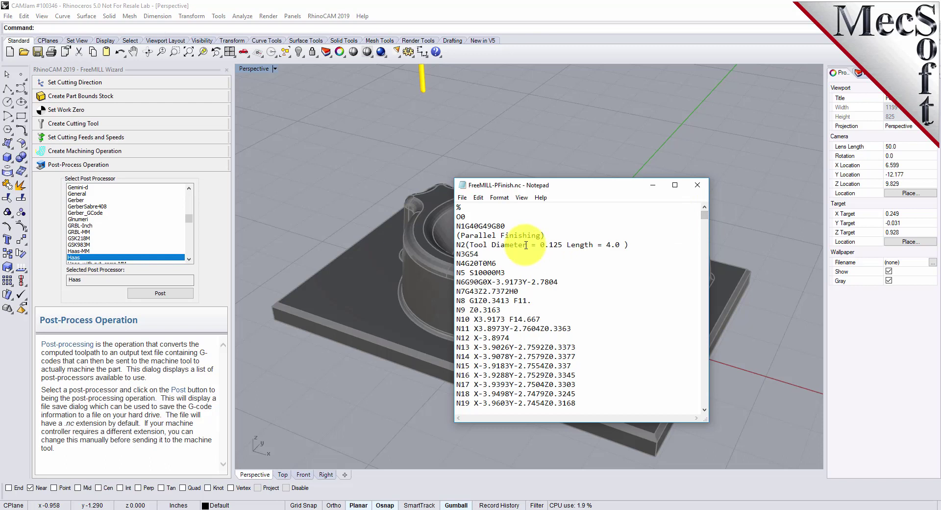